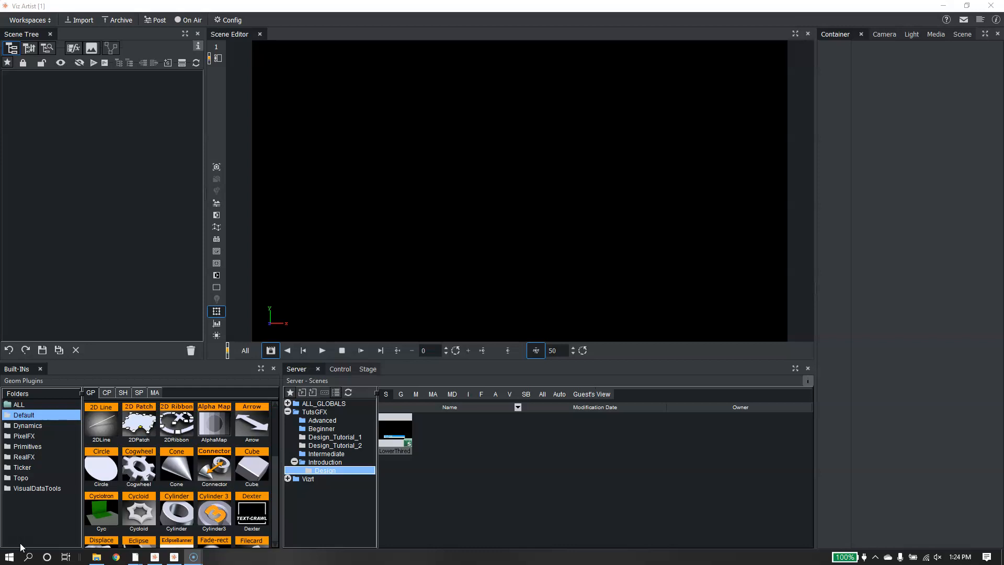
Open the LowerThired scene from the Design folder to preview its animation, and close it.
click(392, 435)
double_click(392, 435)
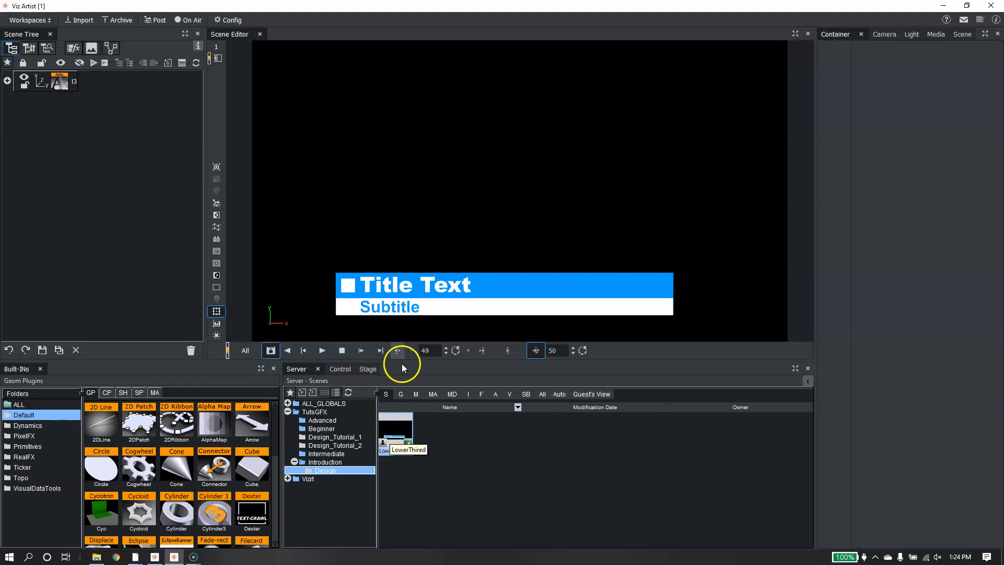
click(322, 350)
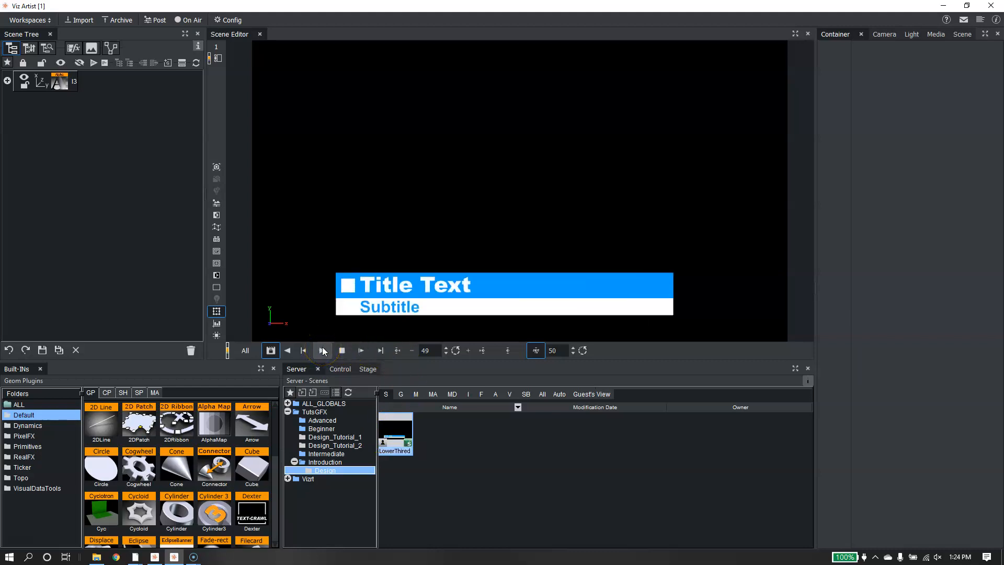
click(77, 349)
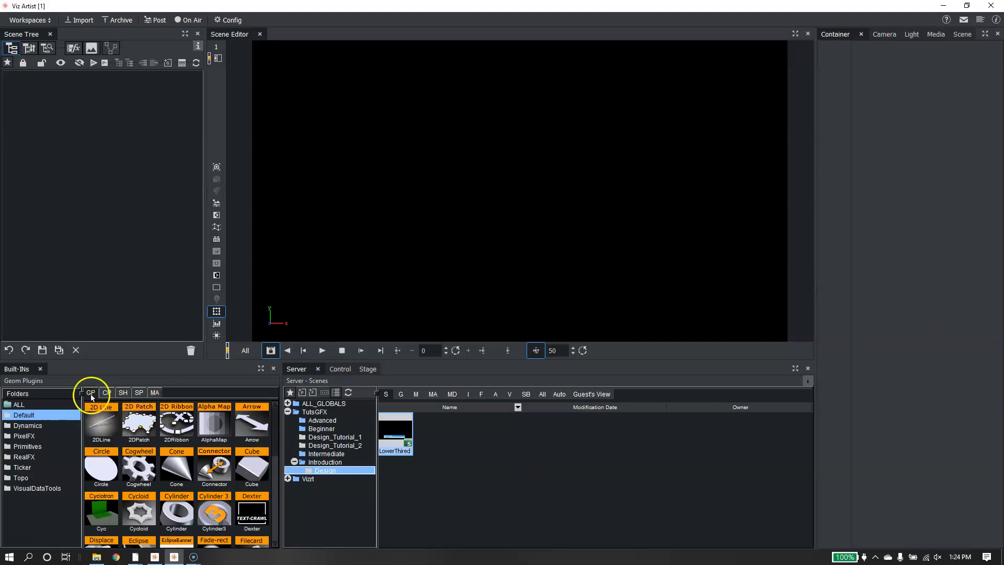
Add a Rectangle geometry to the empty scene tree and rename its container titlebar.
scroll(277, 428, down, 5)
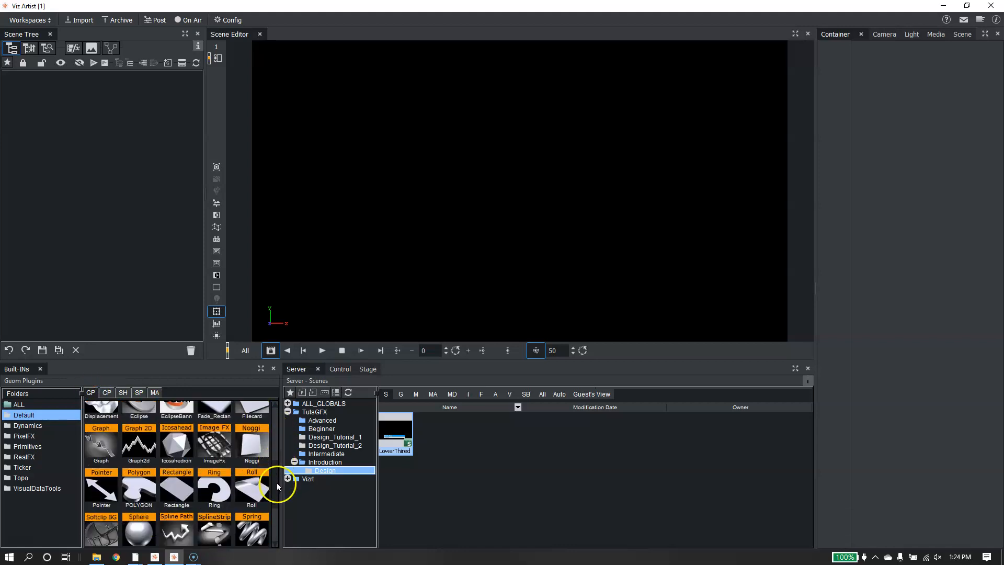
drag(177, 455, 67, 146)
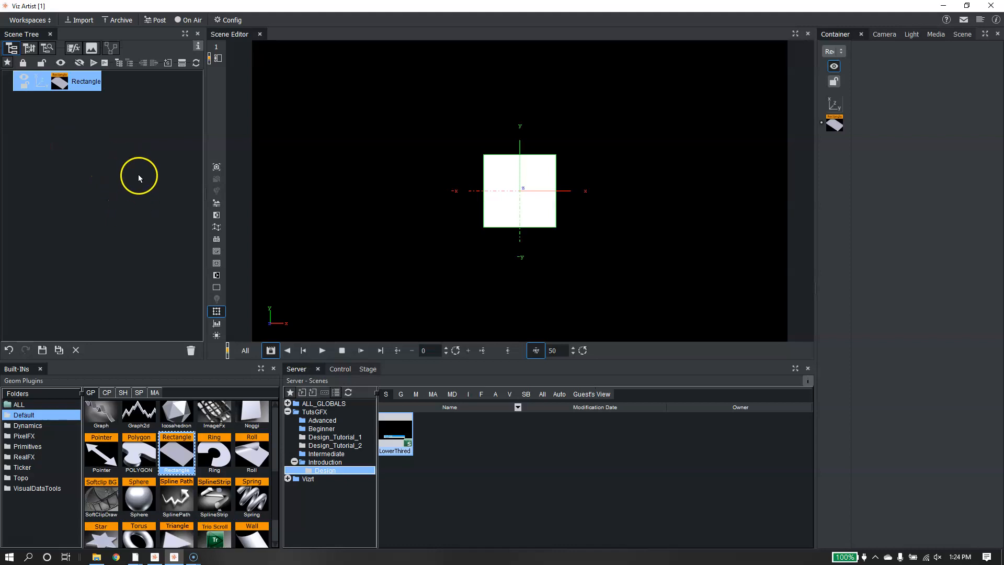
double_click(86, 92)
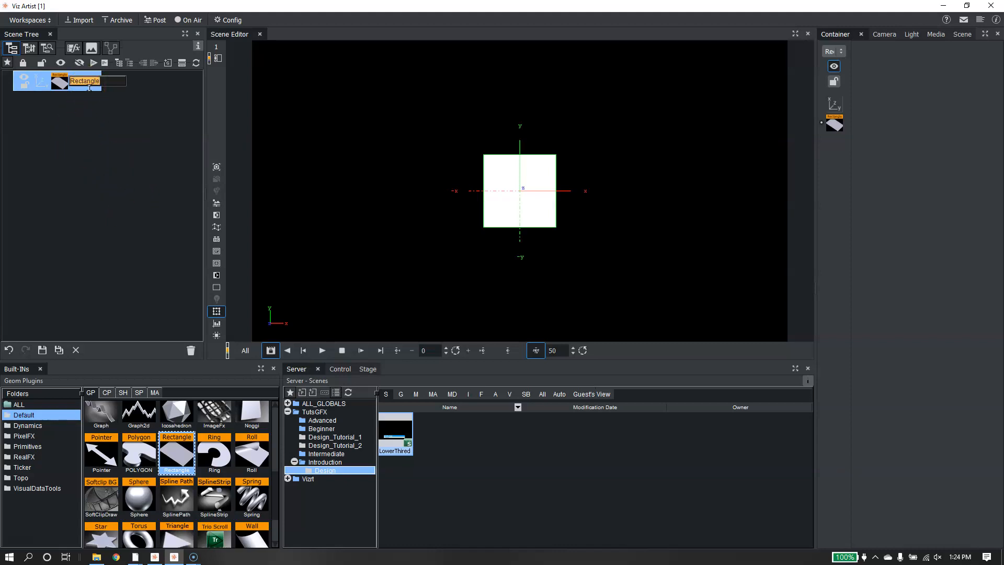
text(title)
key(Return)
double_click(81, 82)
click(87, 84)
text(bar)
key(Return)
click(192, 10)
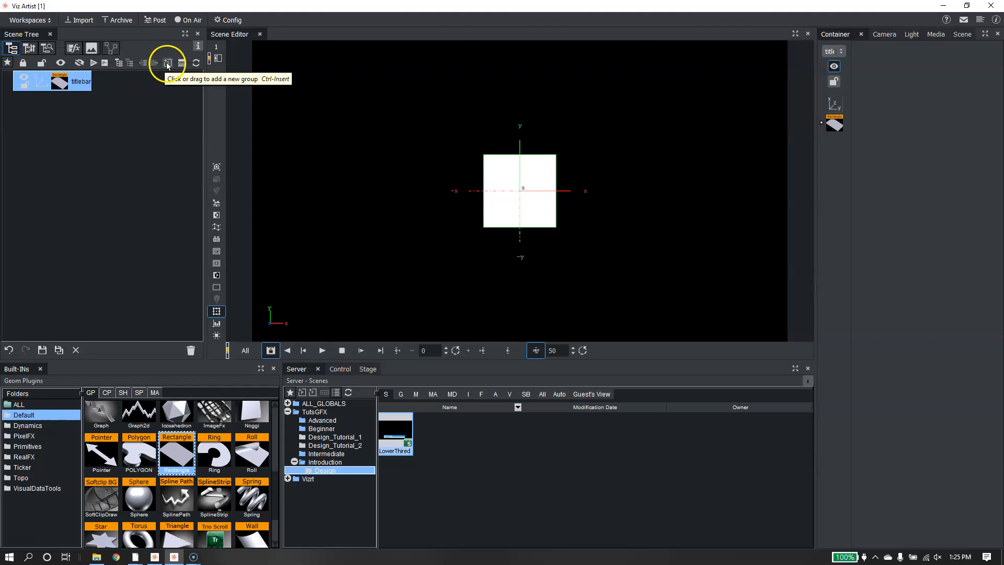
Place the titlebar container inside a new group and rename the group l3design.
drag(167, 63, 84, 102)
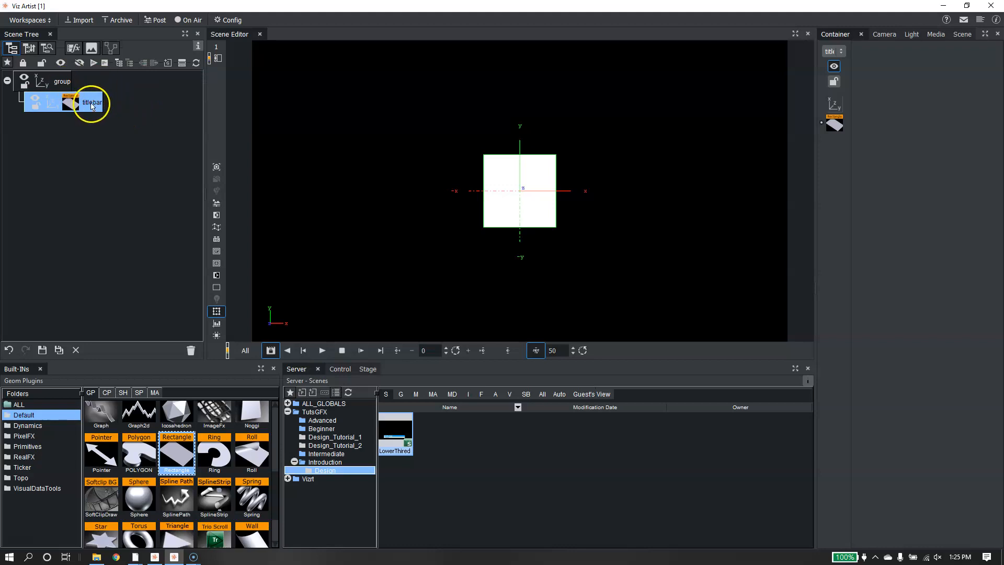
double_click(57, 84)
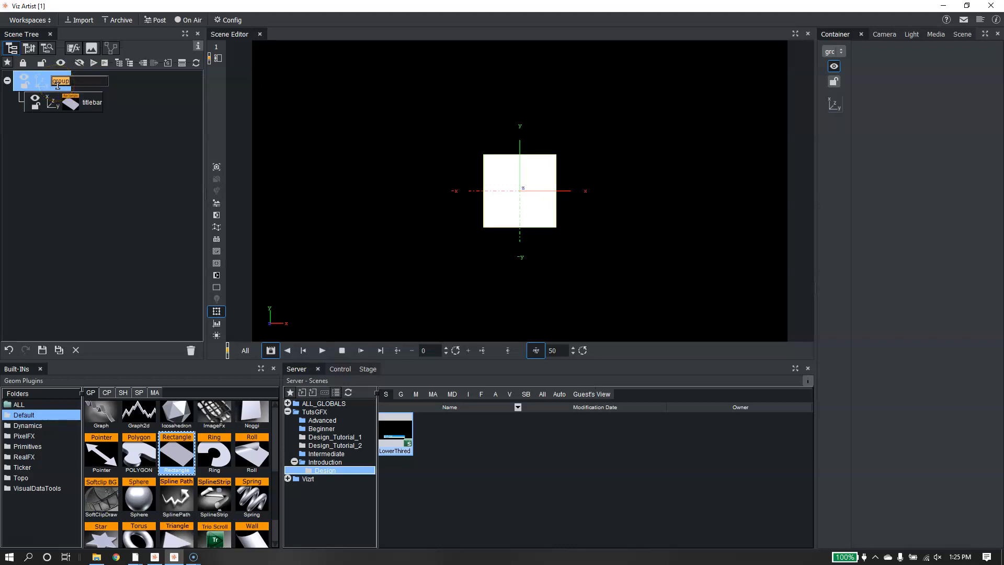
key(BackSpace)
text(l3design)
key(Return)
Set the titlebar rectangle's width to 550 and its height to 45.
click(70, 104)
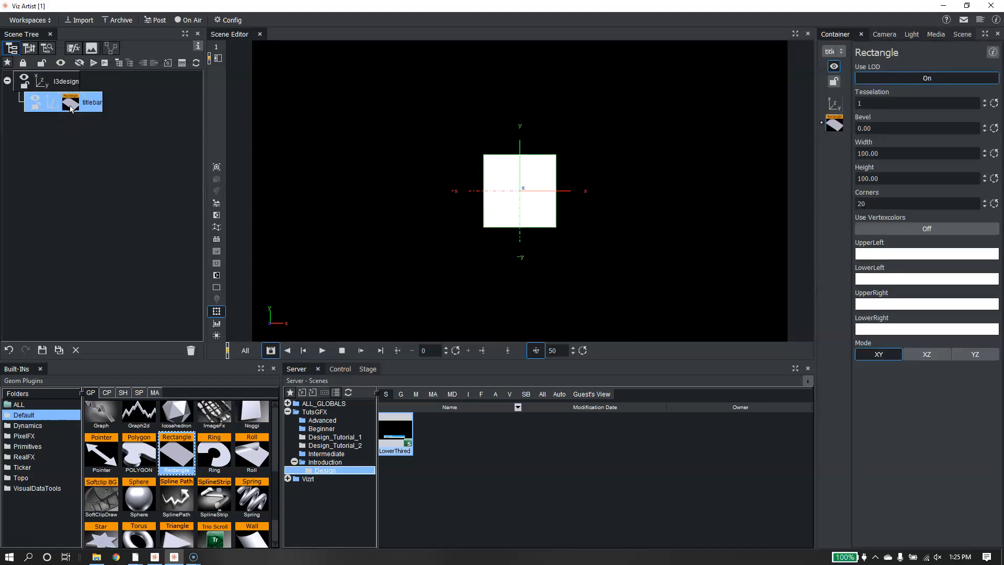
click(885, 154)
text(550.)
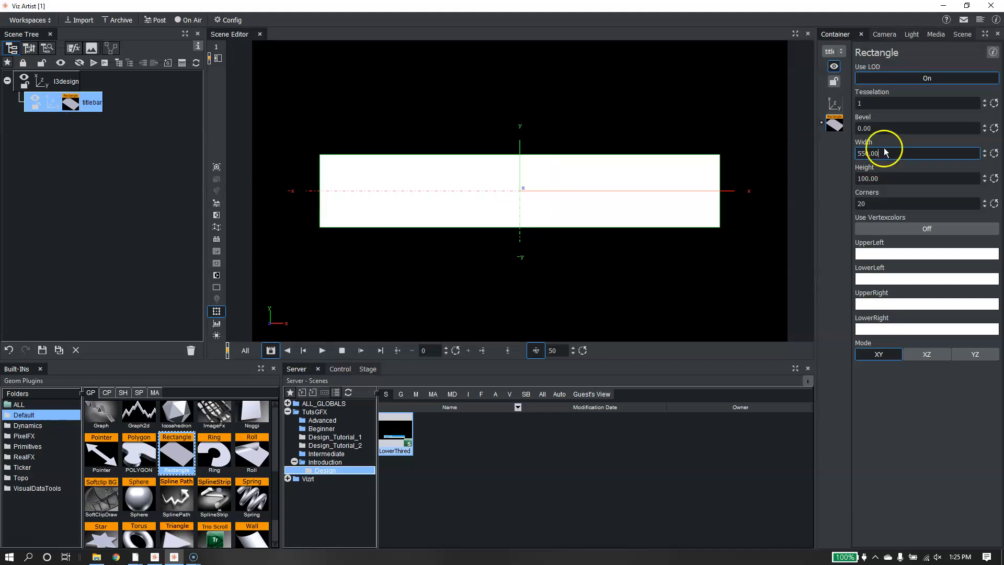
double_click(885, 179)
text(45)
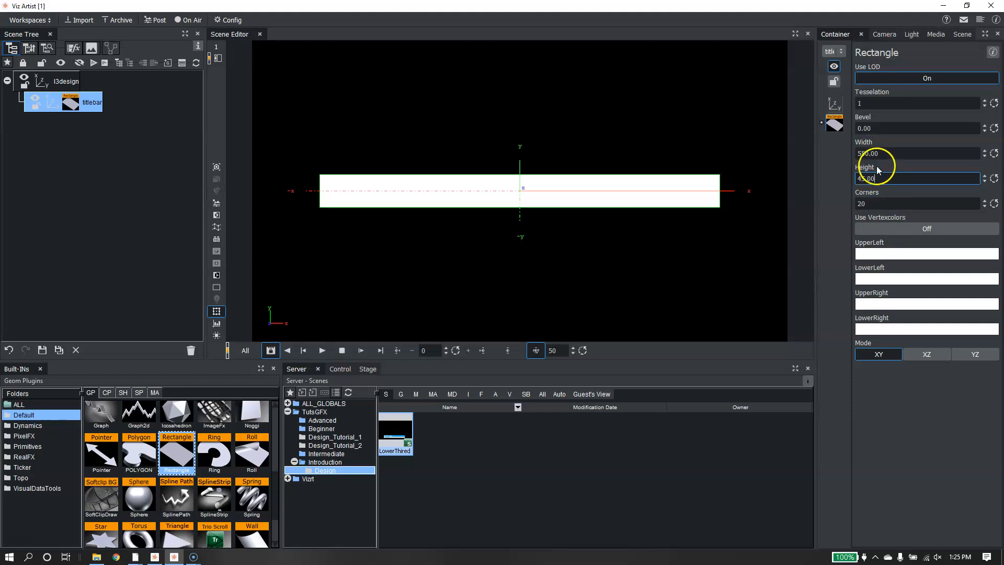
click(994, 178)
click(912, 178)
text(45)
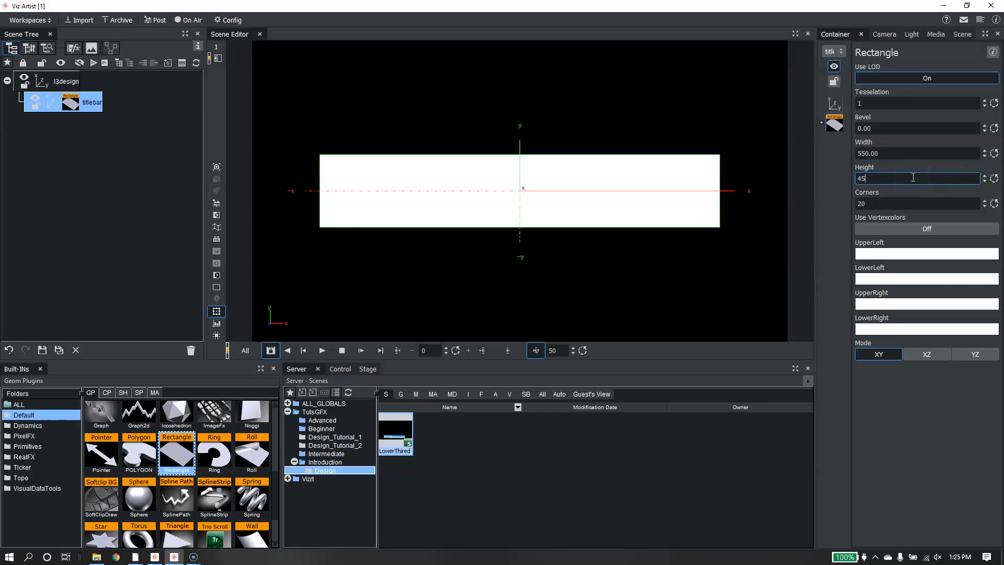
key(Return)
click(913, 177)
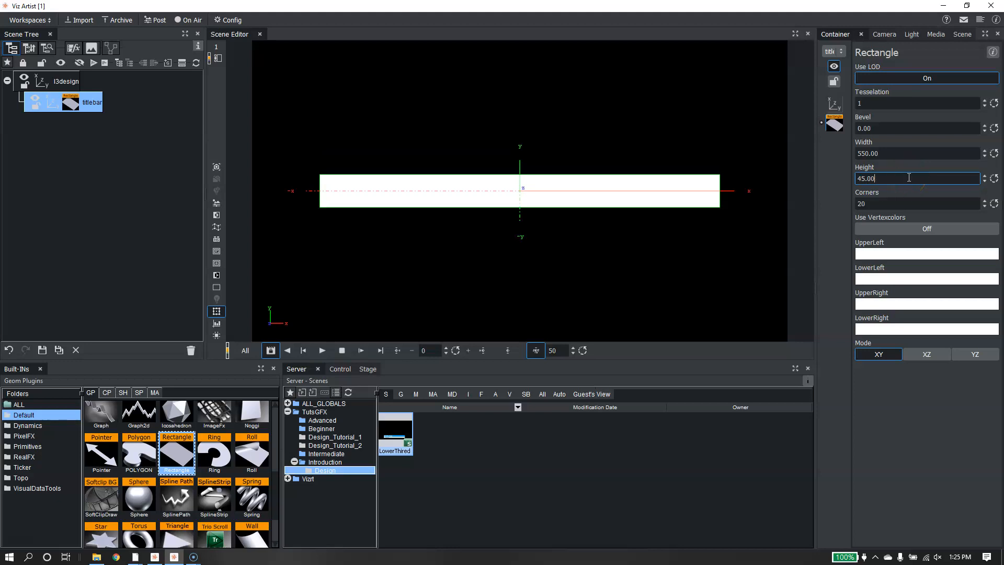
Enable vertex colors on the titlebar and give all four corners the same blue with hue 222, saturation 255 and value 255.
click(899, 229)
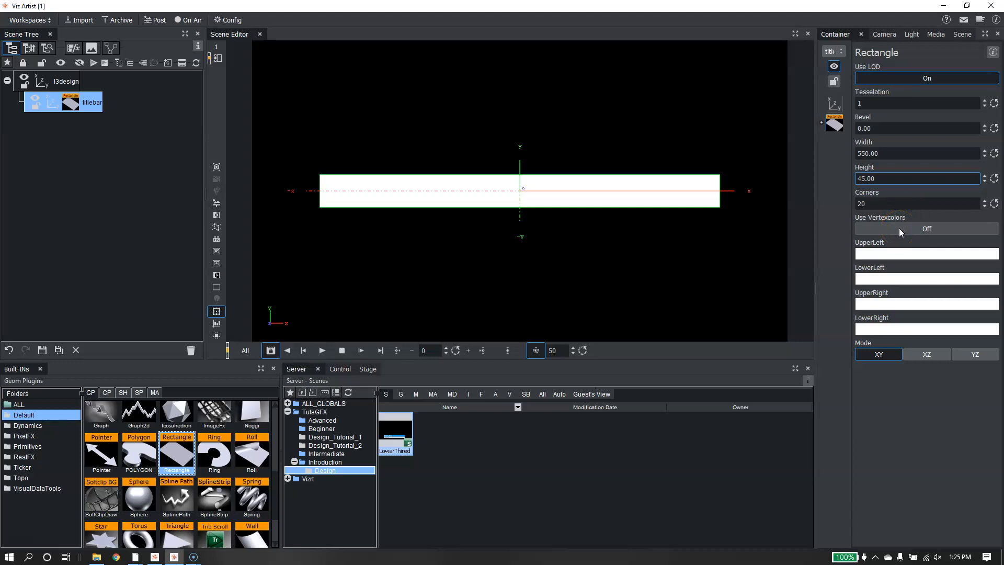
click(905, 229)
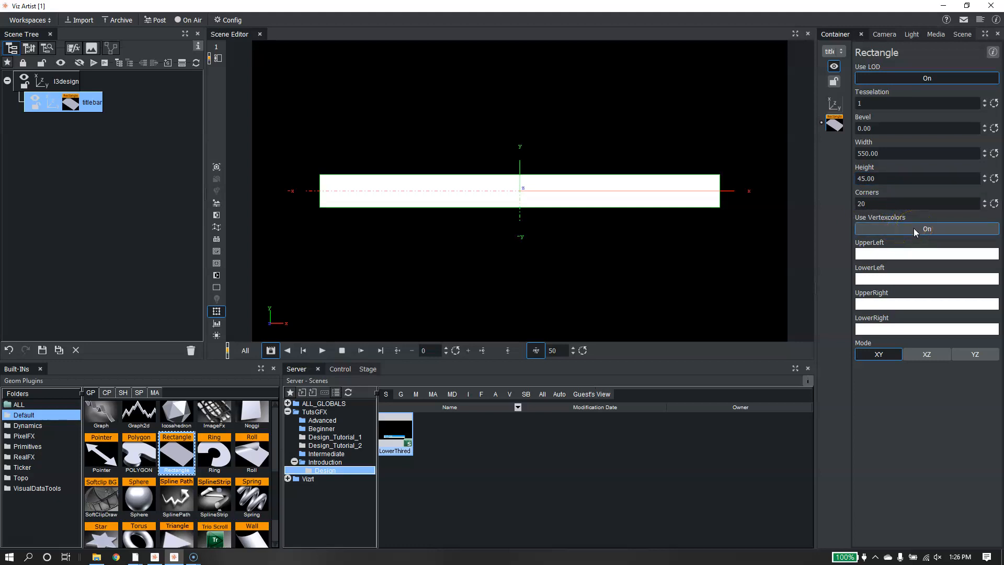
click(915, 254)
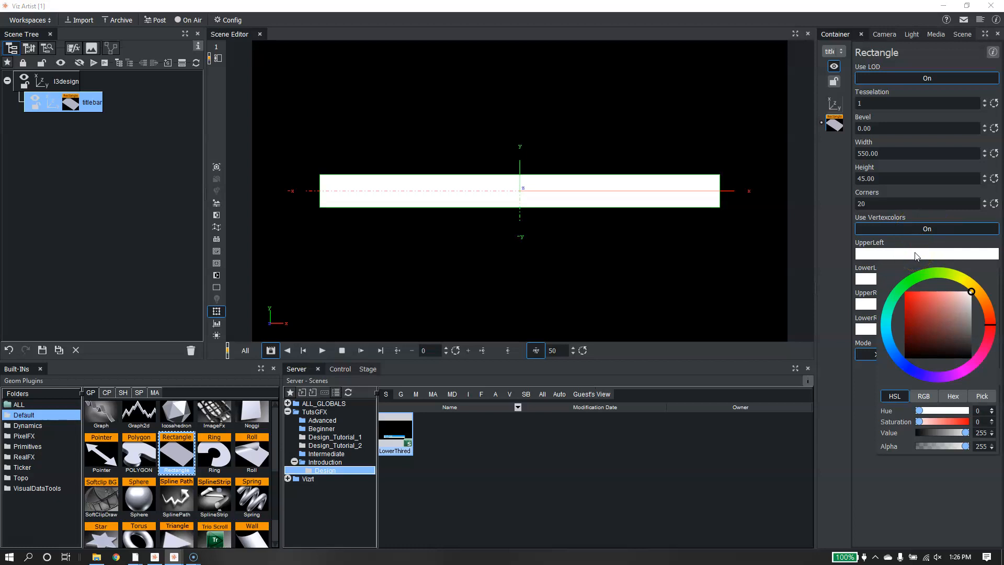
click(893, 352)
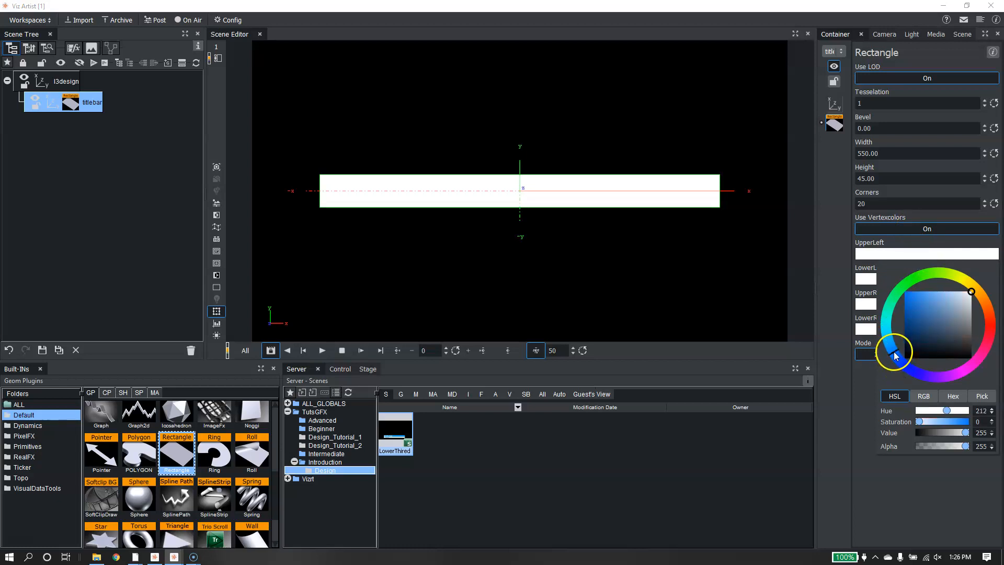
mouse_move(918, 313)
mouse_down()
mouse_move(905, 307)
mouse_move(903, 317)
mouse_move(903, 290)
mouse_up()
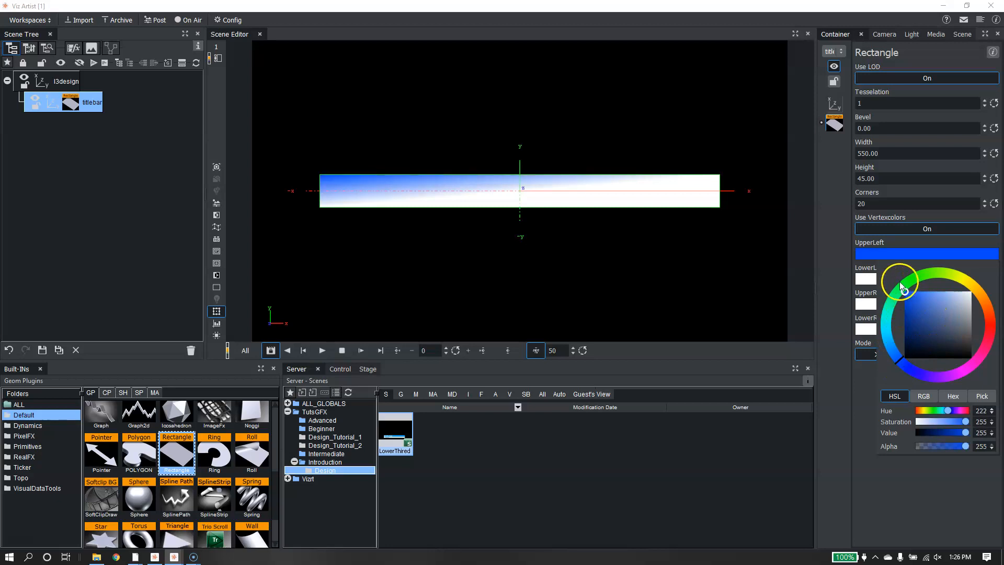
drag(868, 253, 874, 334)
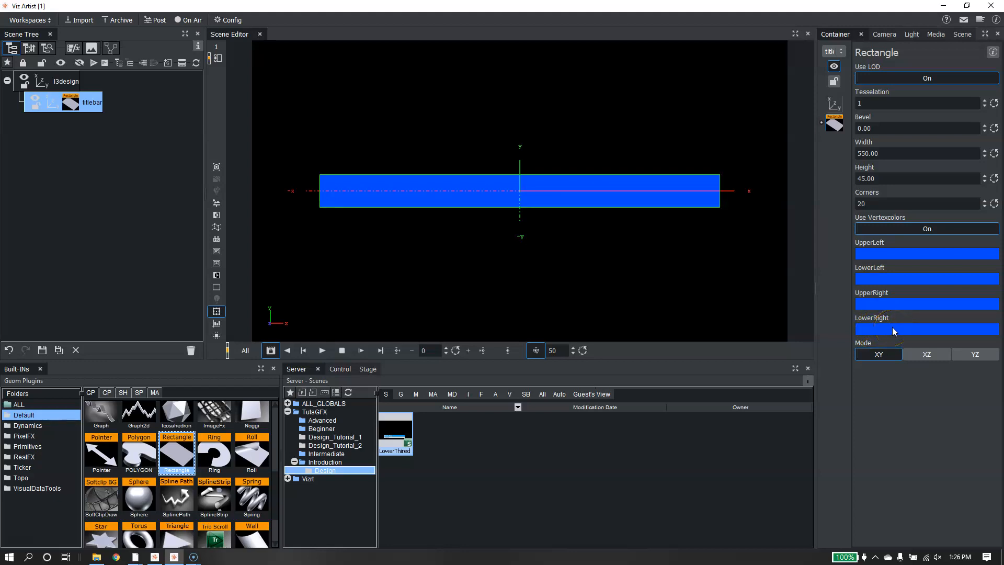
Duplicate the titlebar container within the l3design group and rename the copy subbar.
click(86, 101)
click(93, 104)
ctrl+drag(90, 108, 82, 130)
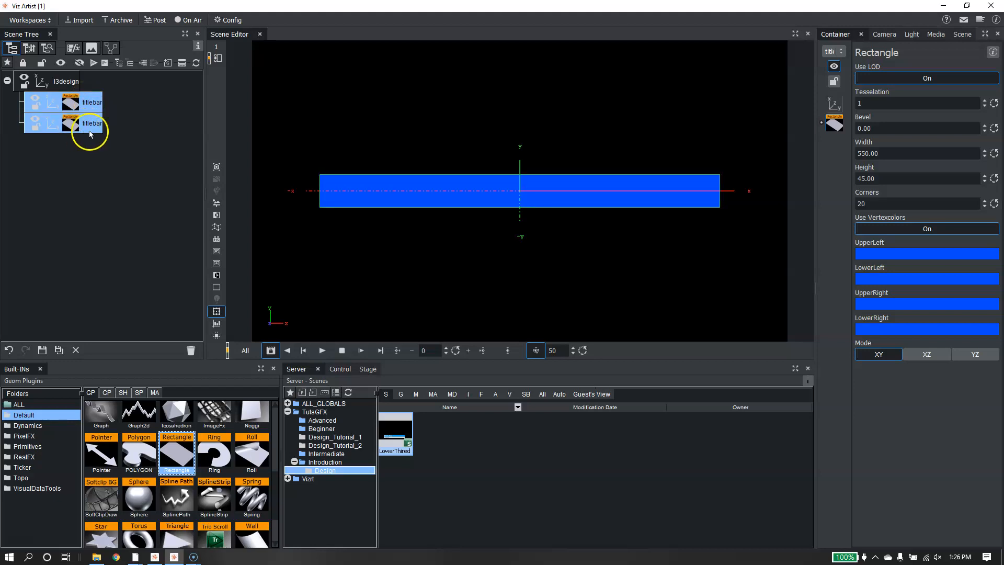
click(79, 125)
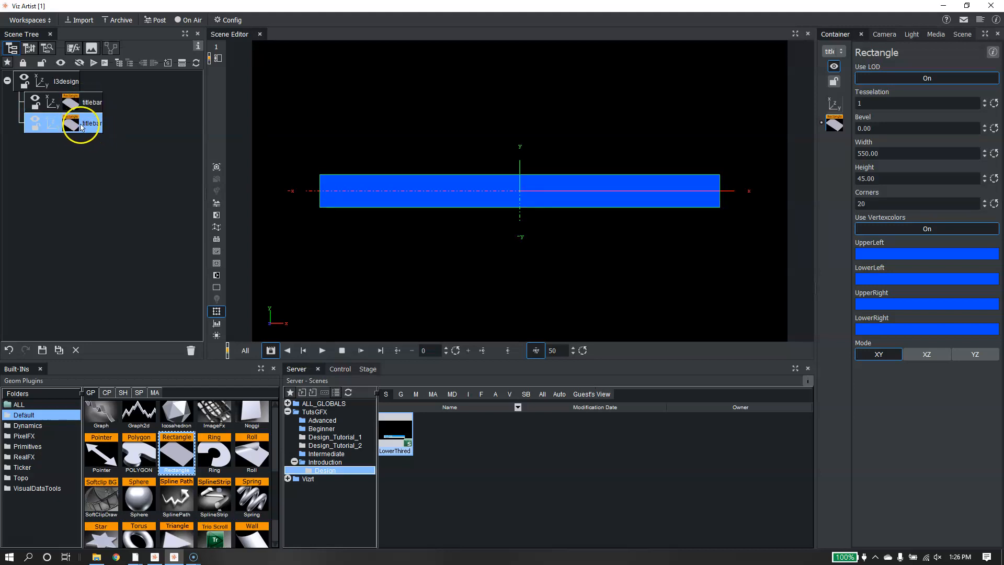
click(94, 131)
click(90, 125)
text(subbar)
key(Return)
Turn off vertex colors on the subbar rectangle and set its height to 20.
click(71, 125)
click(905, 228)
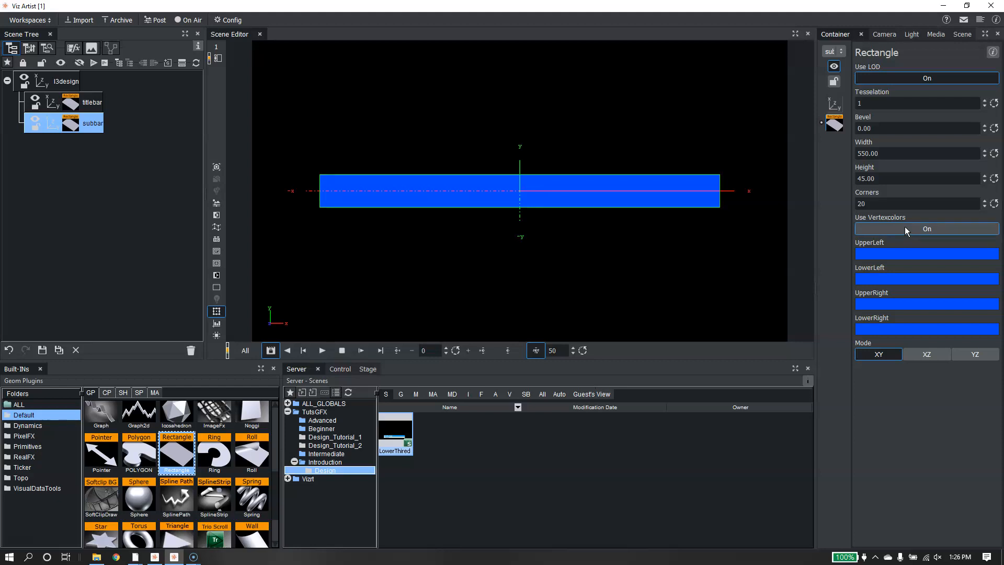
click(905, 229)
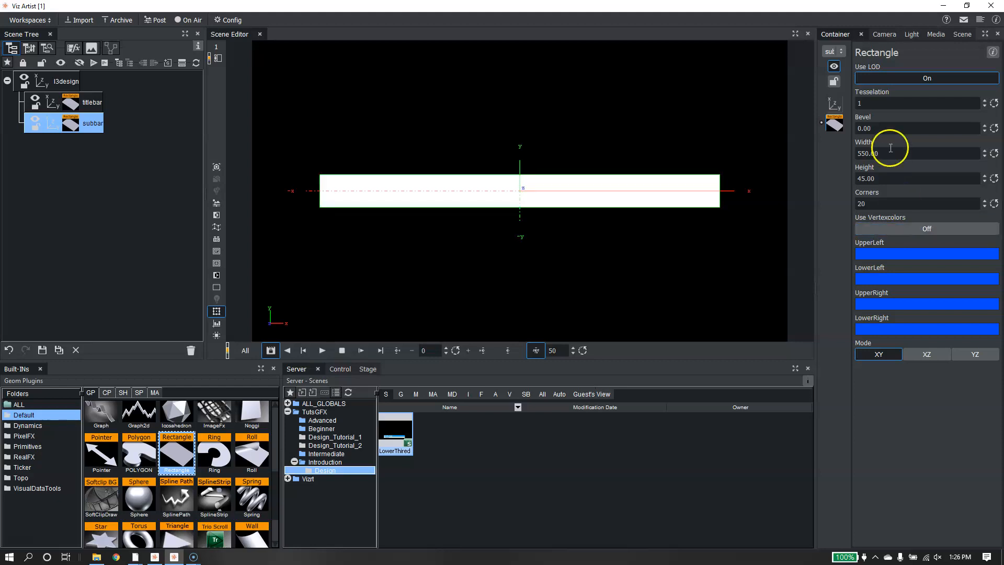
click(879, 178)
text(20)
key(Return)
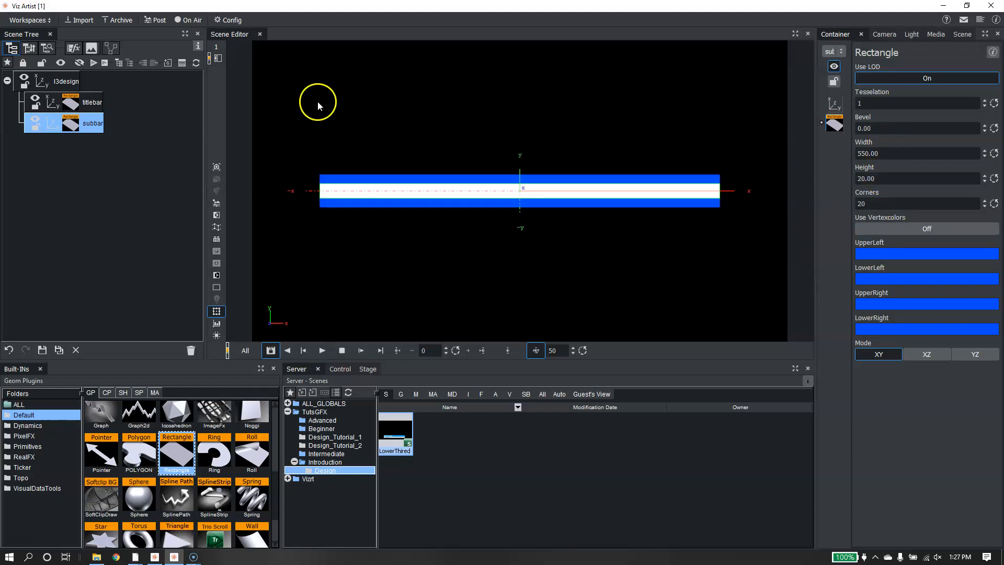
Lower the subbar beneath the titlebar to position Y -38 and set its height to 25.
click(836, 106)
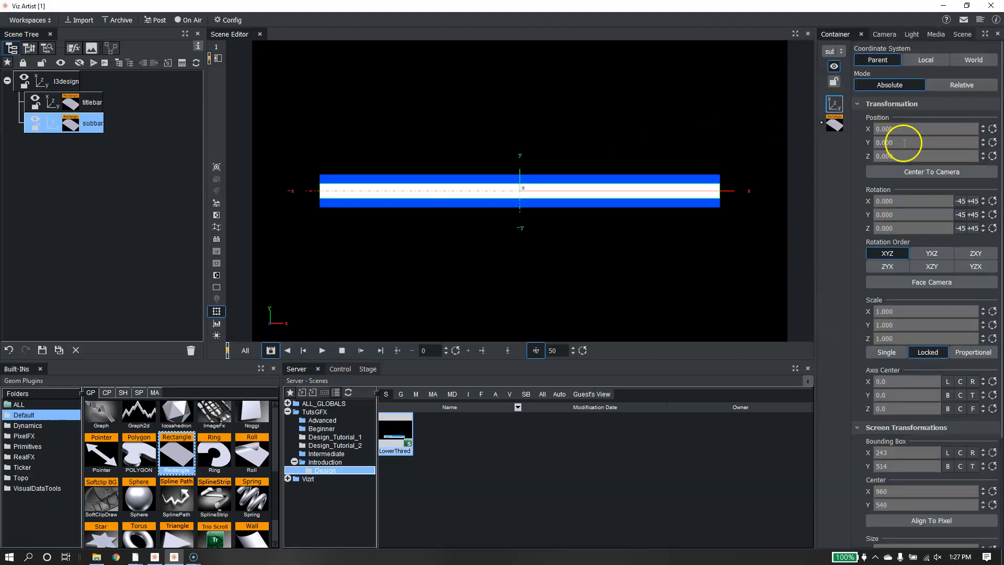
drag(900, 142, 883, 142)
click(832, 124)
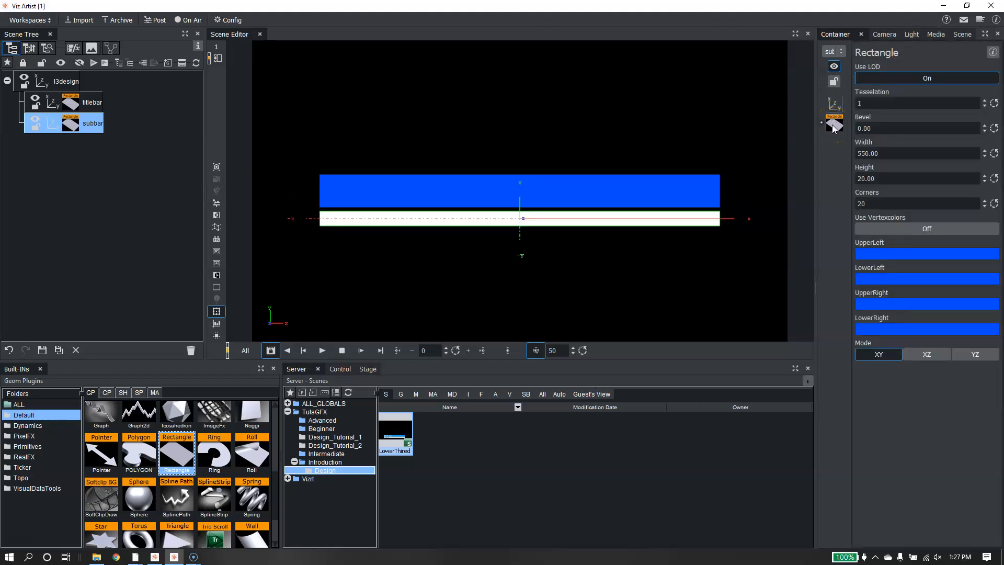
double_click(880, 180)
text(25)
key(Return)
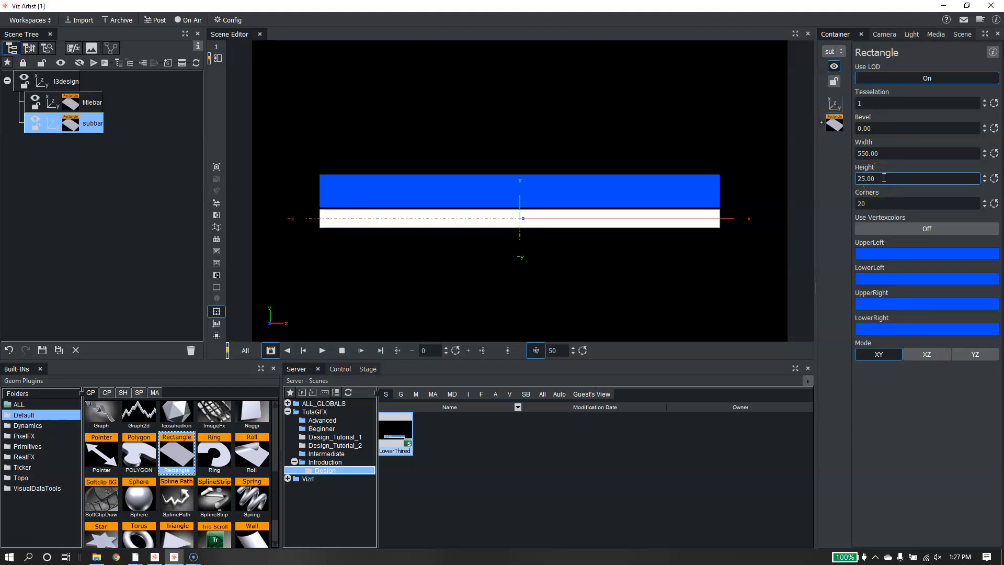
Raise the subbar to position Y -36 against the titlebar and hide the bounding box display in the scene editor.
click(834, 104)
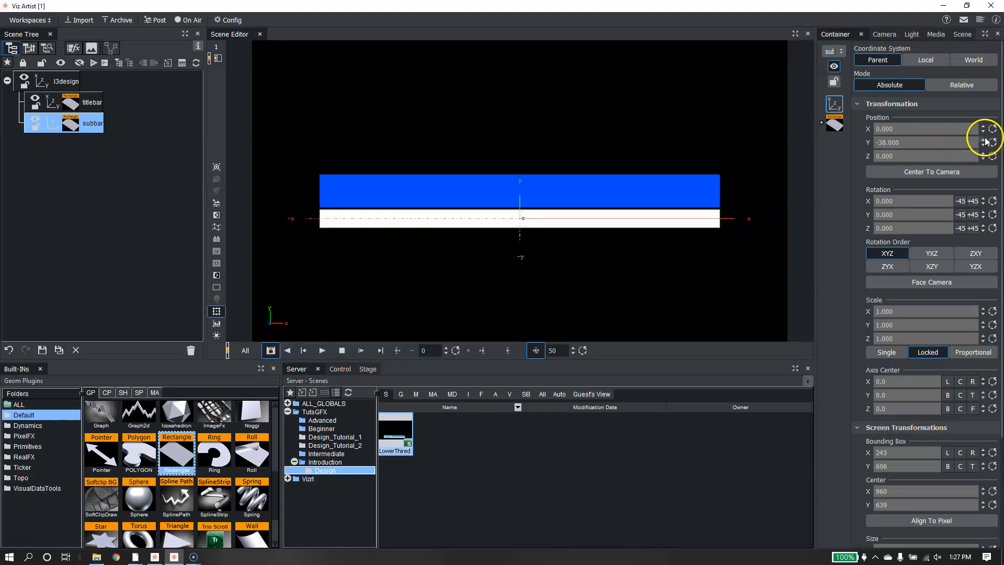
click(983, 139)
click(983, 139)
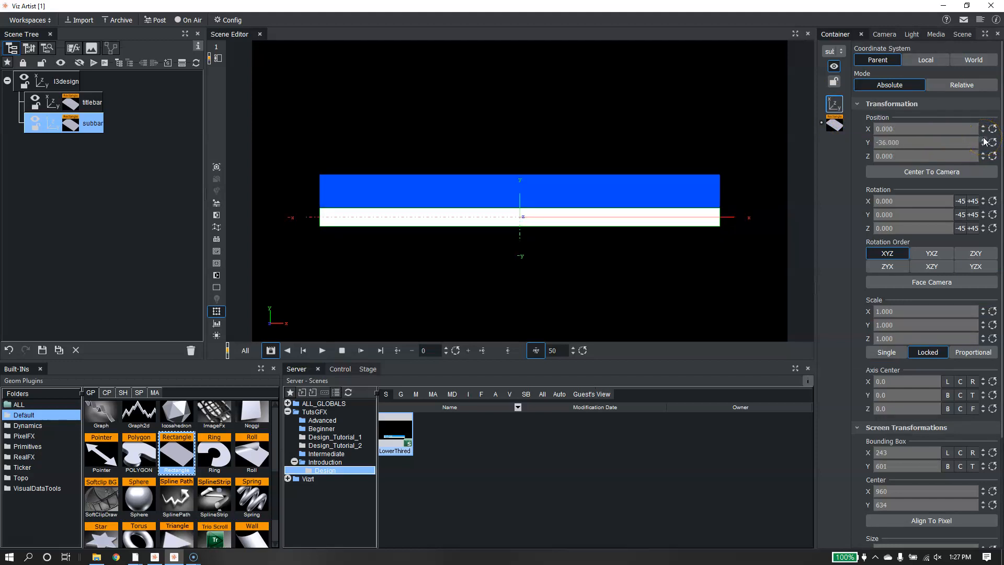
click(217, 312)
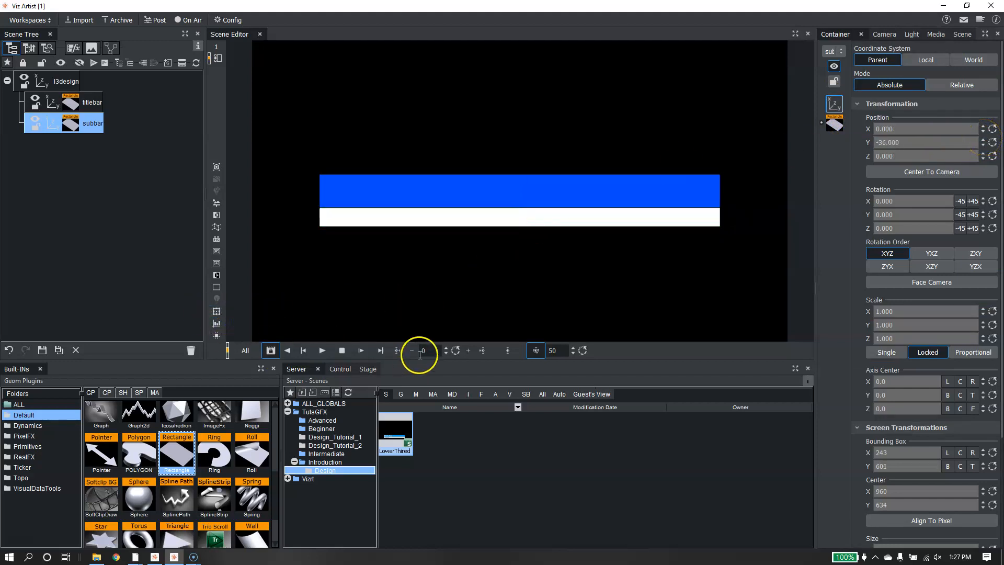
click(213, 312)
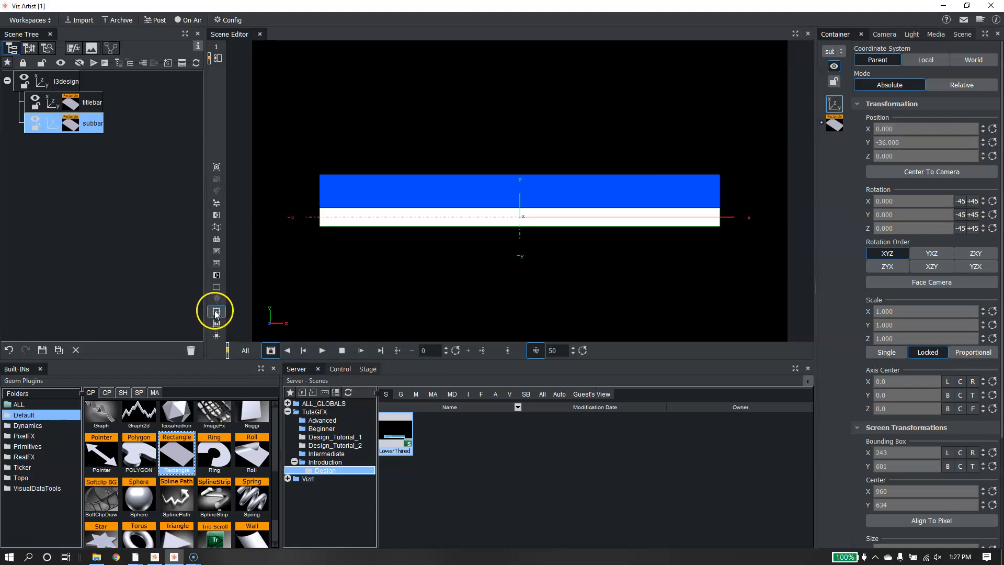
click(216, 313)
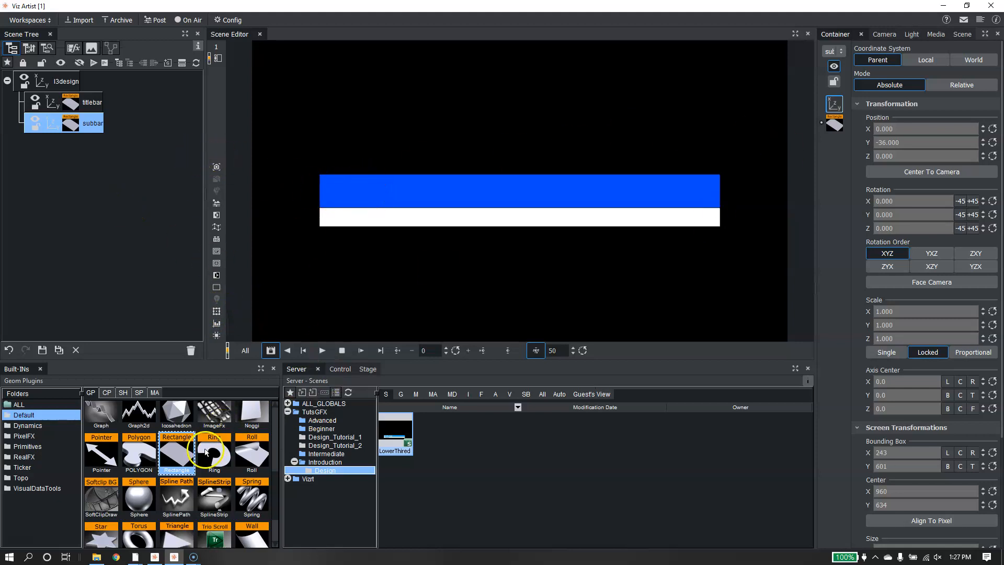
Add a new Rectangle container below subbar in the l3design group and rename it designdit.
drag(177, 454, 69, 152)
drag(59, 165, 60, 167)
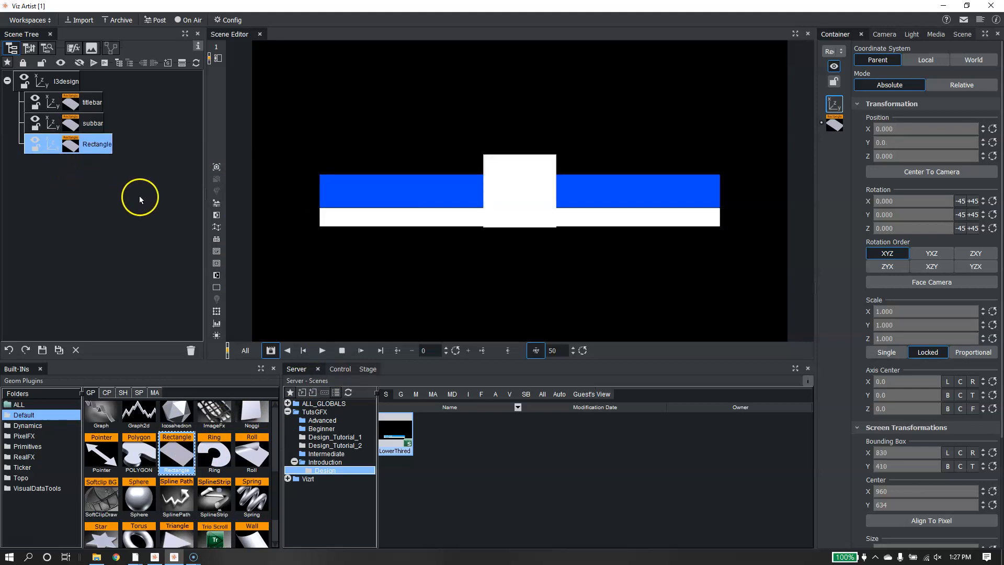
double_click(92, 146)
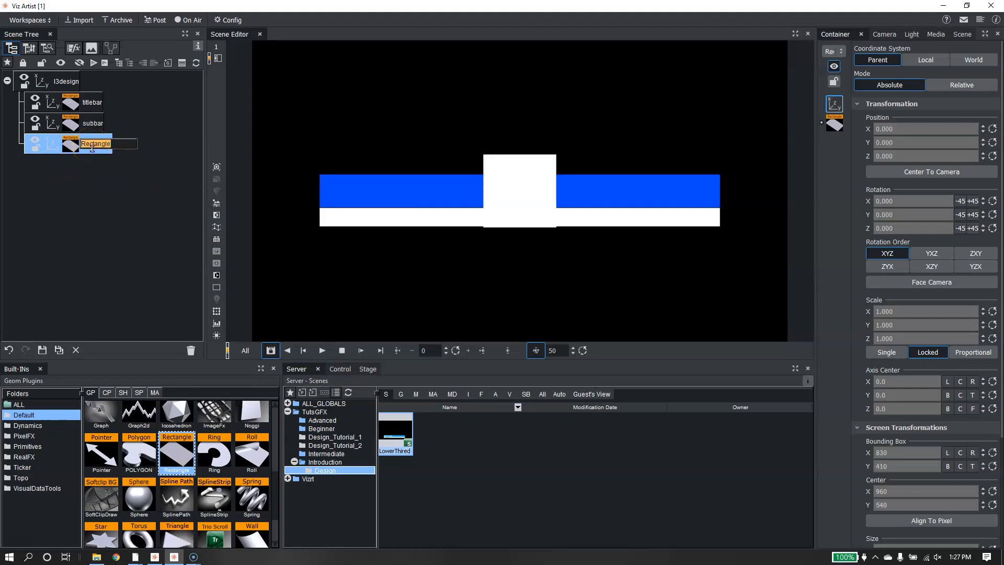
text(designdit)
key(Return)
Place the designdit rectangle near the titlebar's left end at position X -253 with a locked scale of 0.23.
drag(922, 312, 879, 319)
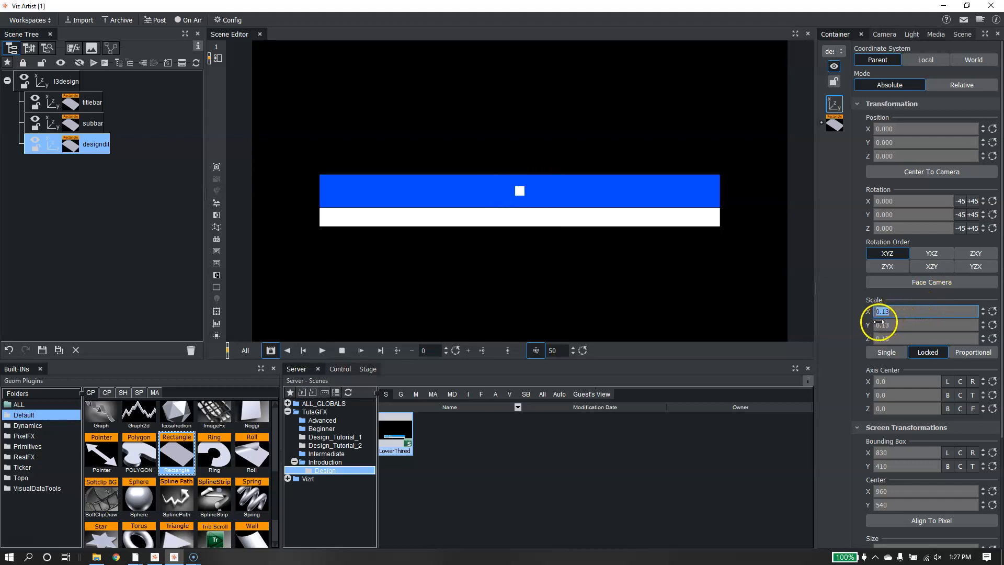
drag(909, 131, 776, 141)
drag(896, 313, 906, 311)
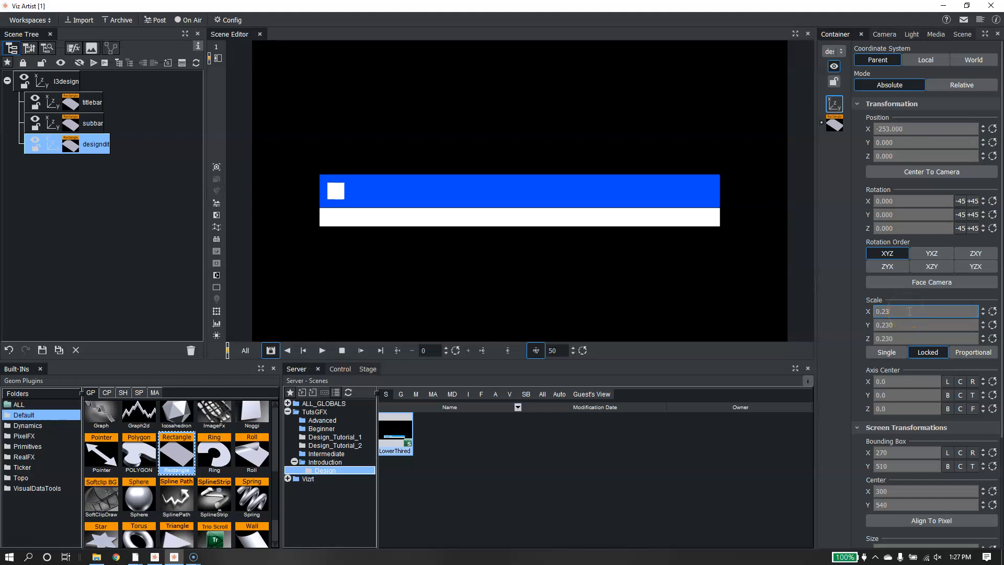
Show the title area and safe area guides in the scene editor.
click(408, 242)
click(216, 253)
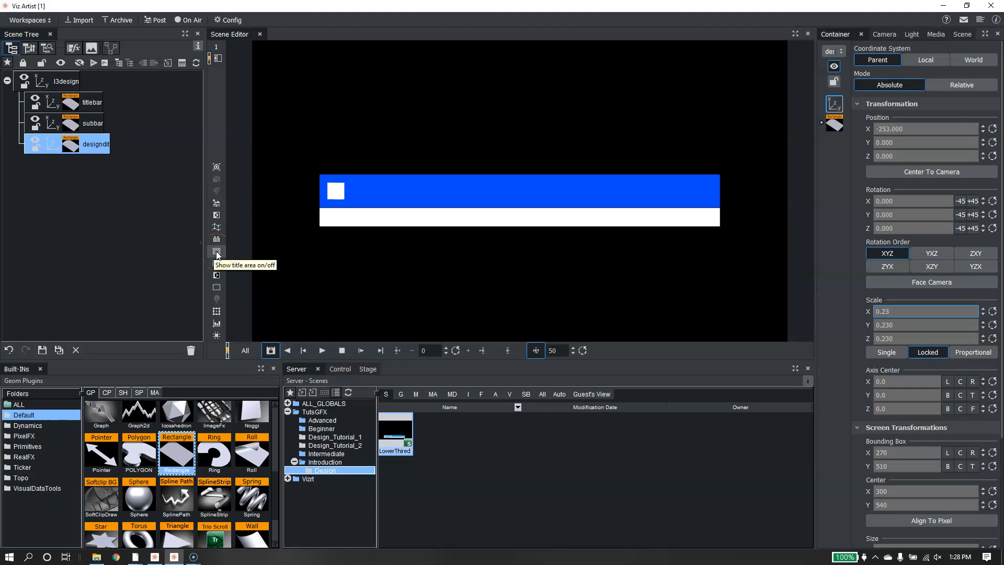
click(242, 253)
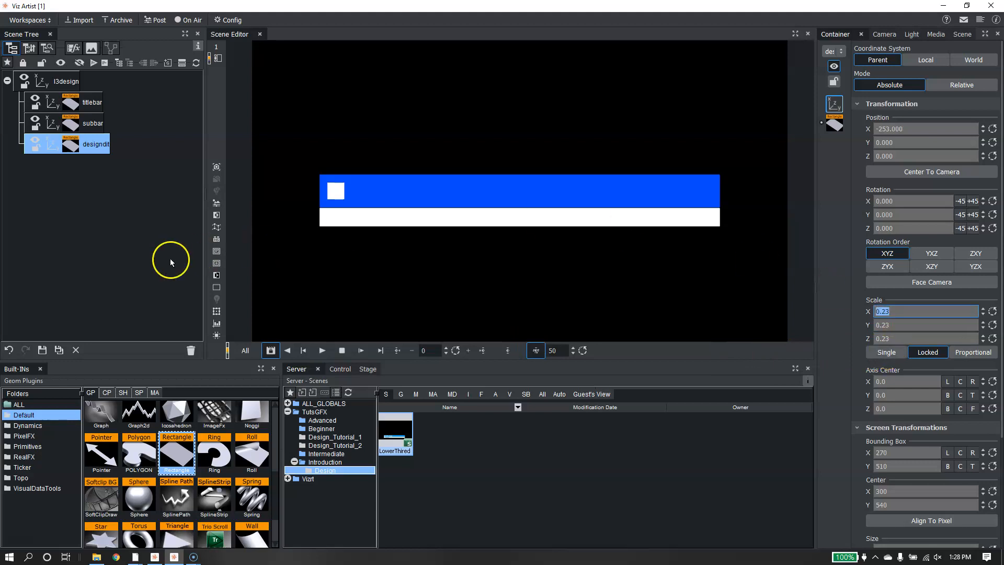
click(221, 252)
click(215, 263)
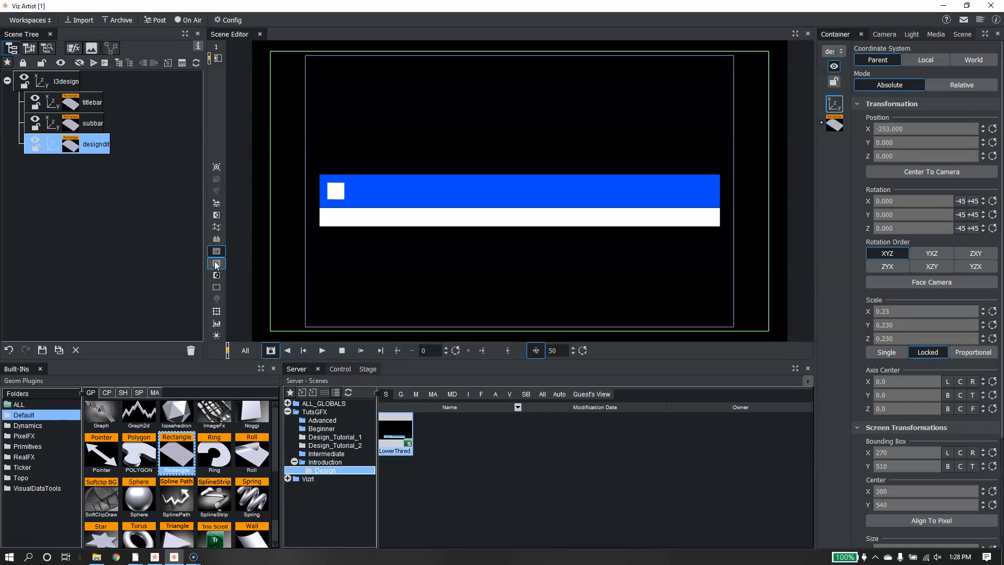
Lower the whole l3design group to position Y -137, inside the guides at the bottom of the frame.
click(41, 81)
drag(898, 140, 836, 145)
click(33, 109)
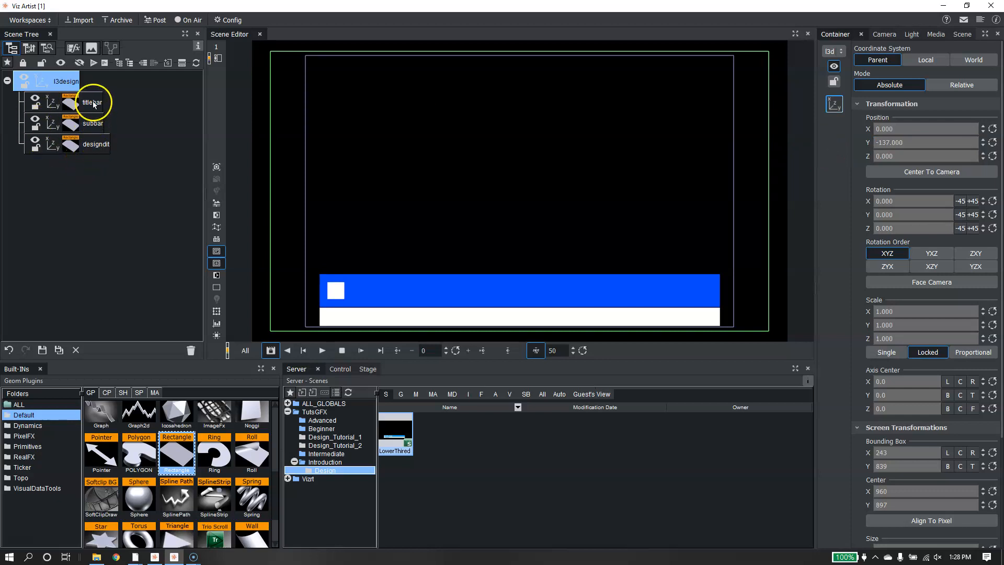
Show the bounding box display and set the titlebar's axis center to its left and bottom edges.
click(93, 103)
click(47, 109)
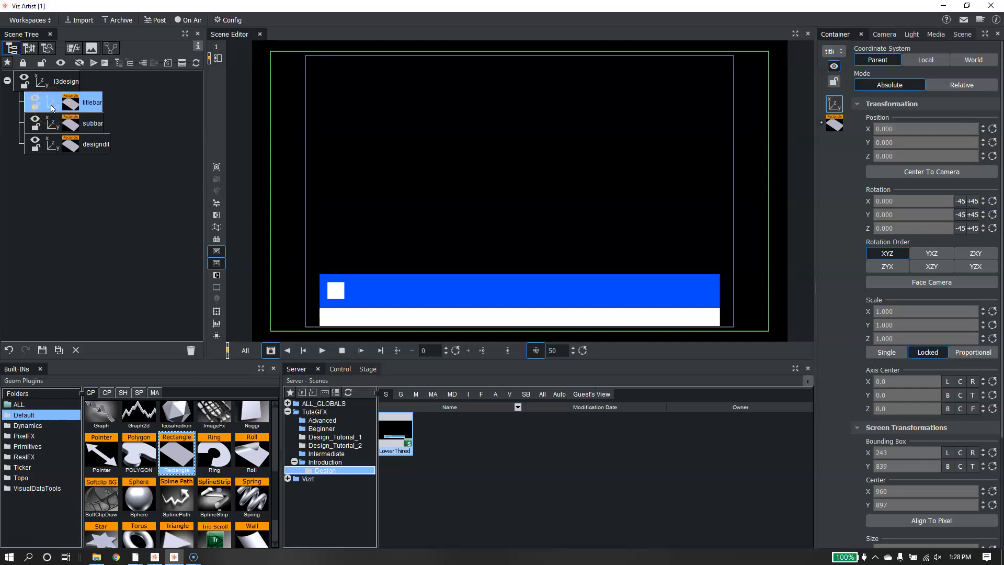
click(233, 281)
click(217, 312)
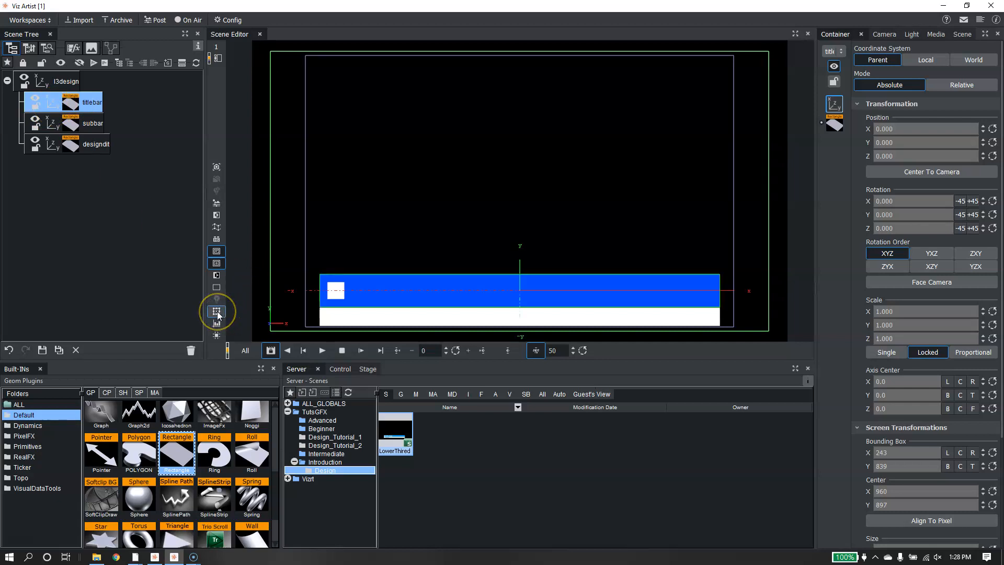
click(260, 316)
click(946, 382)
click(948, 395)
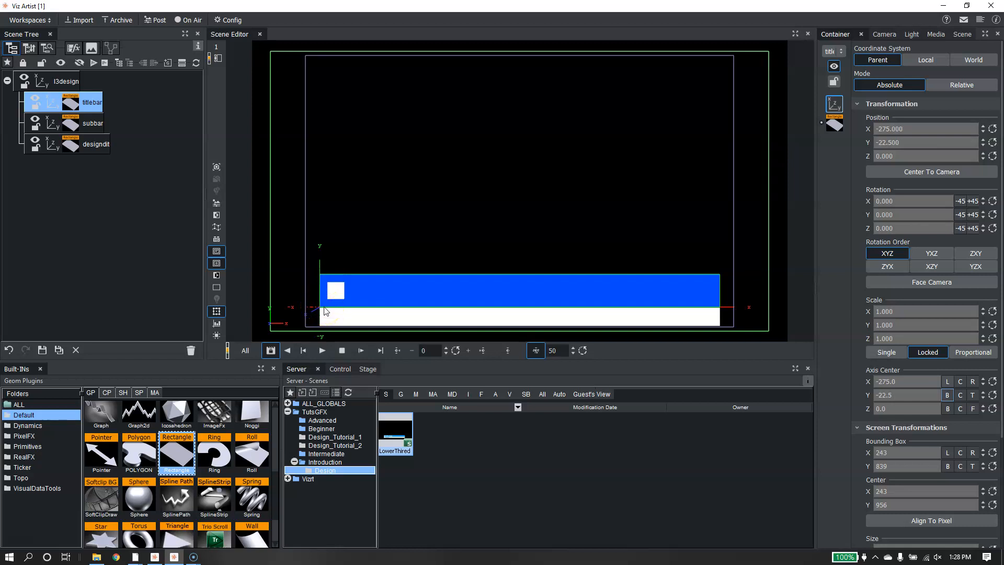
Animate the titlebar with scale keyframes of 0 at frame 0 and 1 at frame 50.
click(928, 313)
click(432, 350)
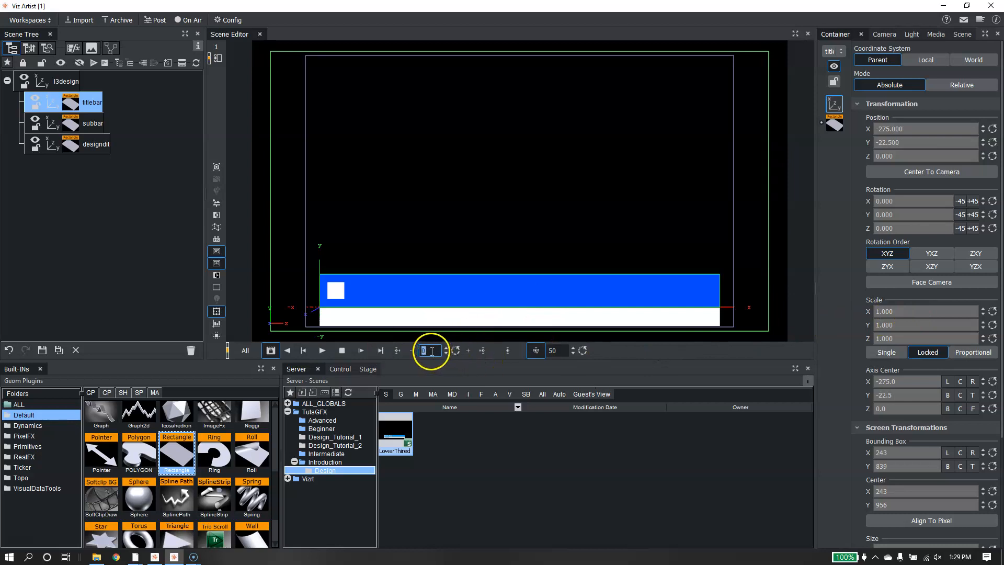
drag(905, 311, 849, 316)
double_click(881, 315)
text(0)
key(Return)
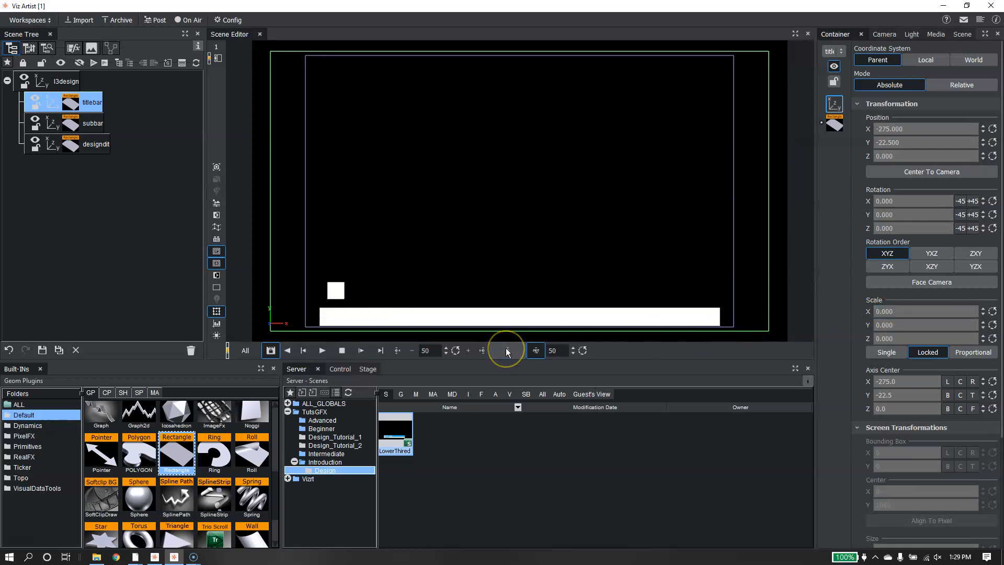
click(991, 311)
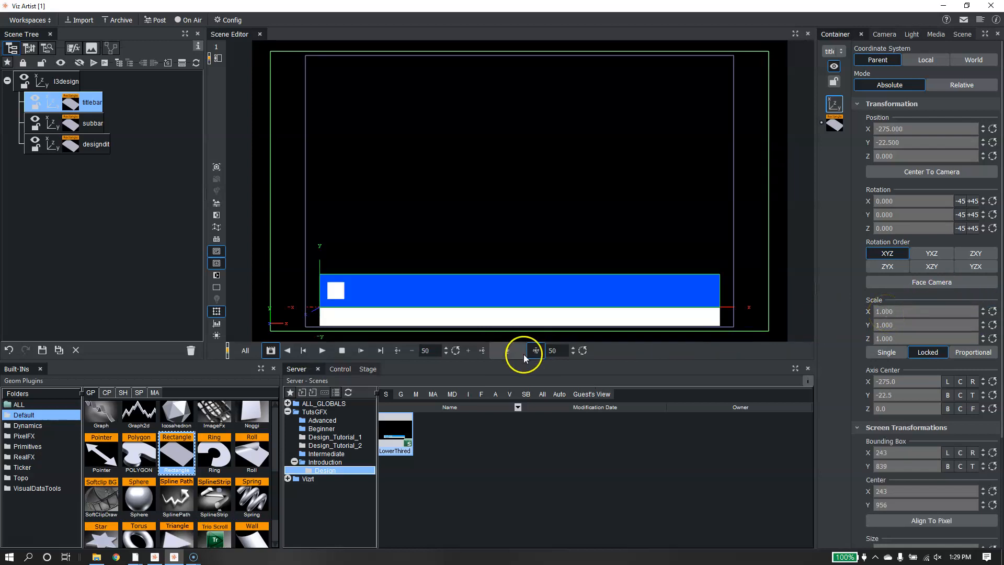
click(509, 349)
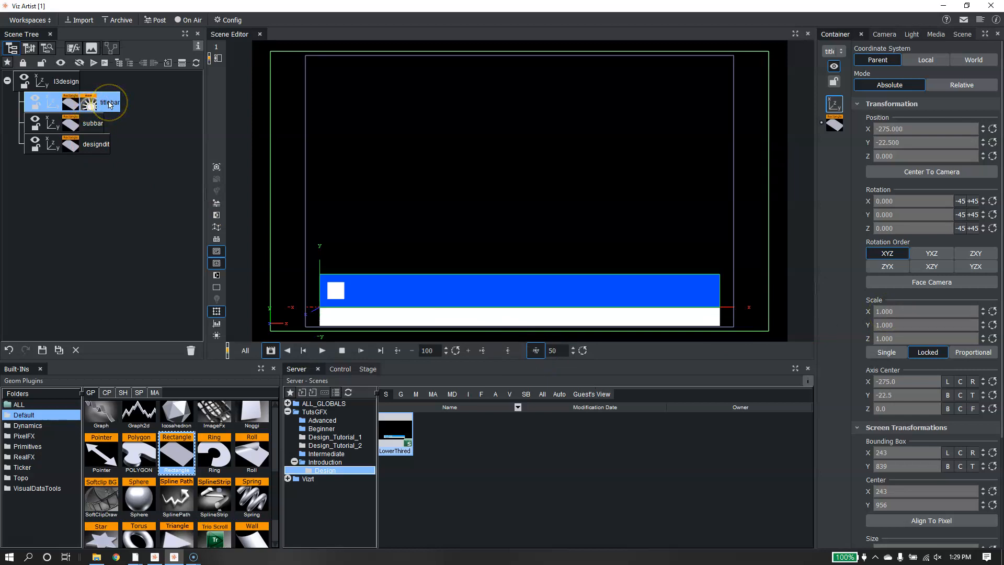
Set the subbar's axis center to its left and top edges.
click(96, 124)
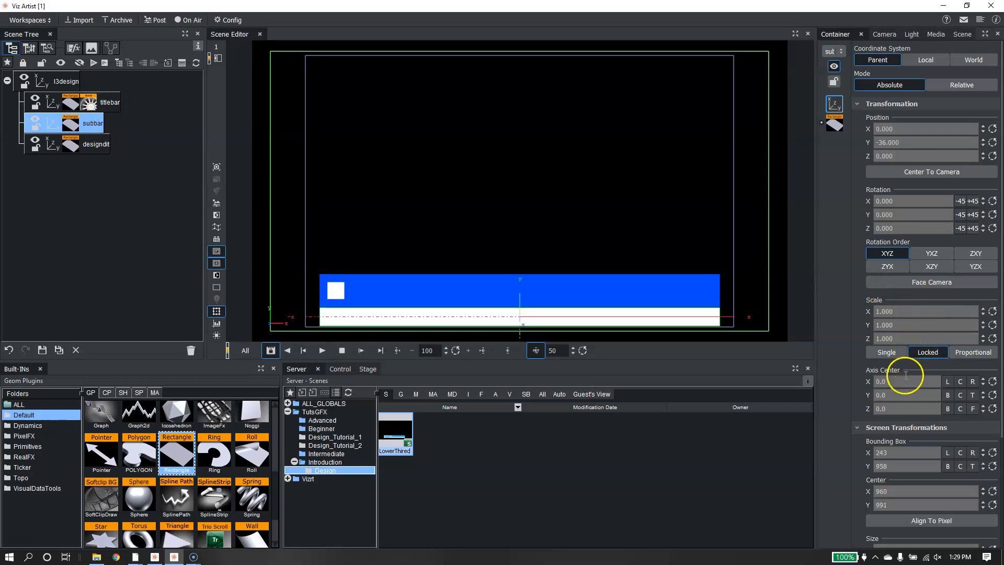
click(947, 381)
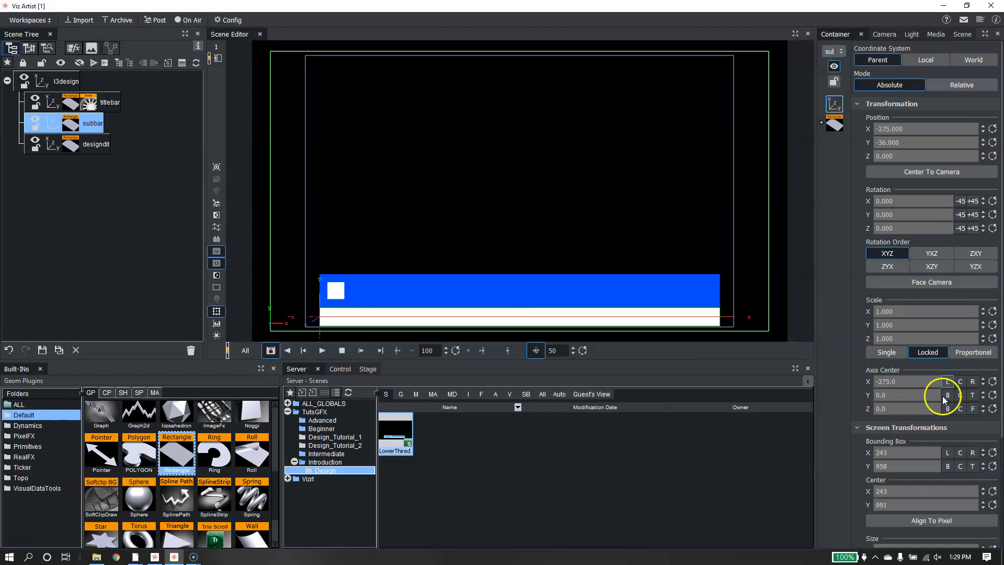
click(972, 395)
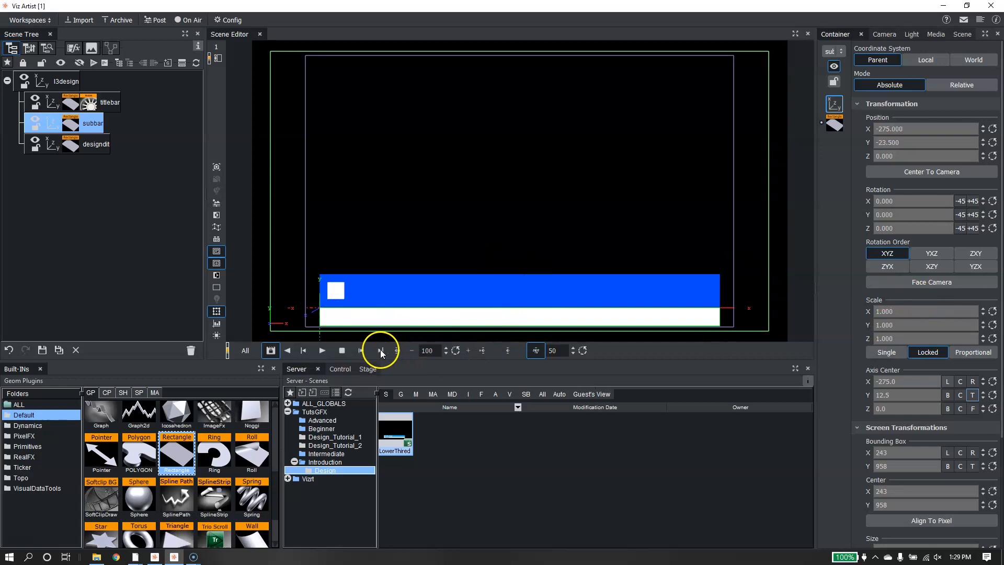
Animate the subbar with scale keyframes of 0 at frame 0 and 1 at frame 50.
drag(434, 349, 303, 349)
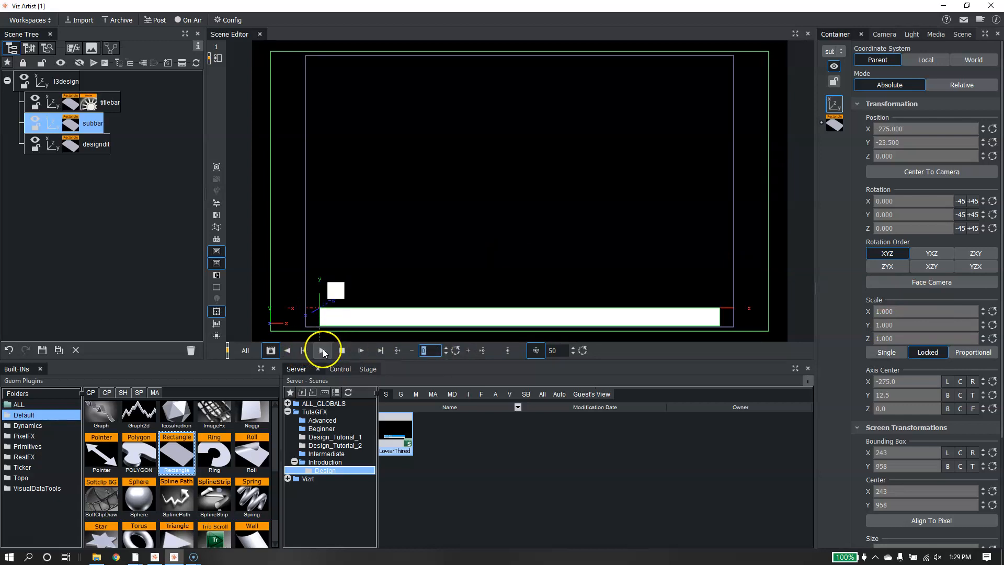
drag(907, 312, 868, 311)
double_click(894, 311)
text(0)
key(Return)
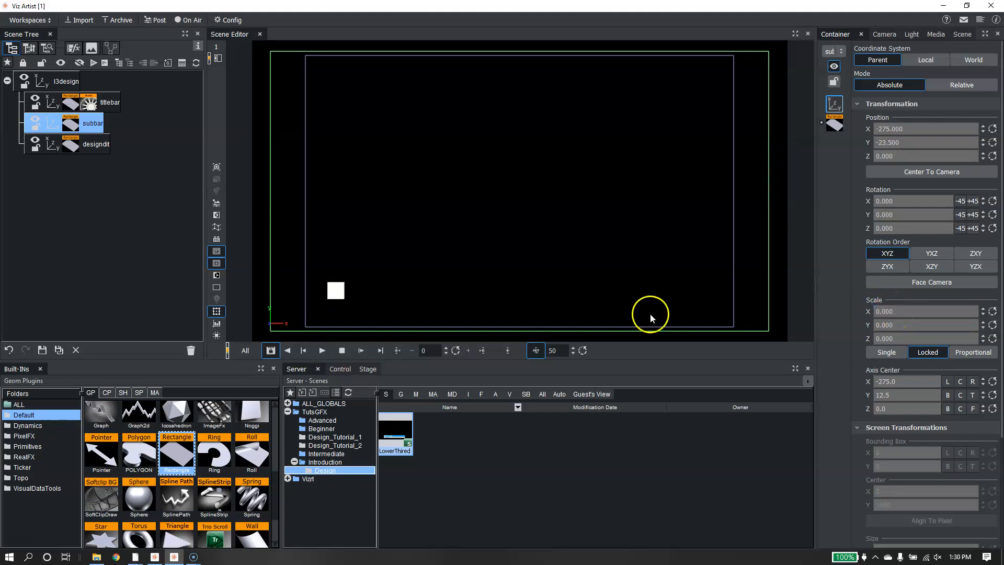
click(507, 350)
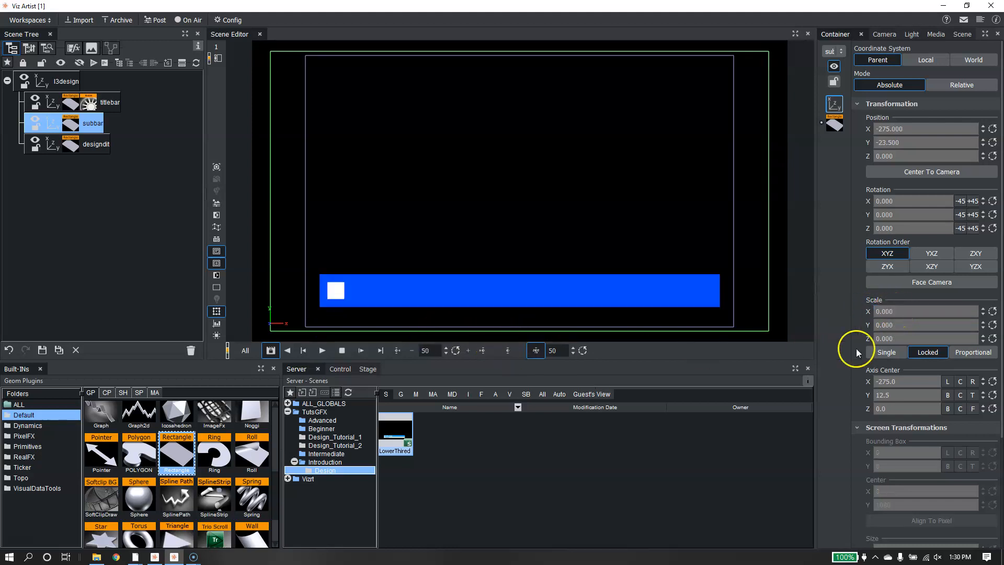
click(991, 311)
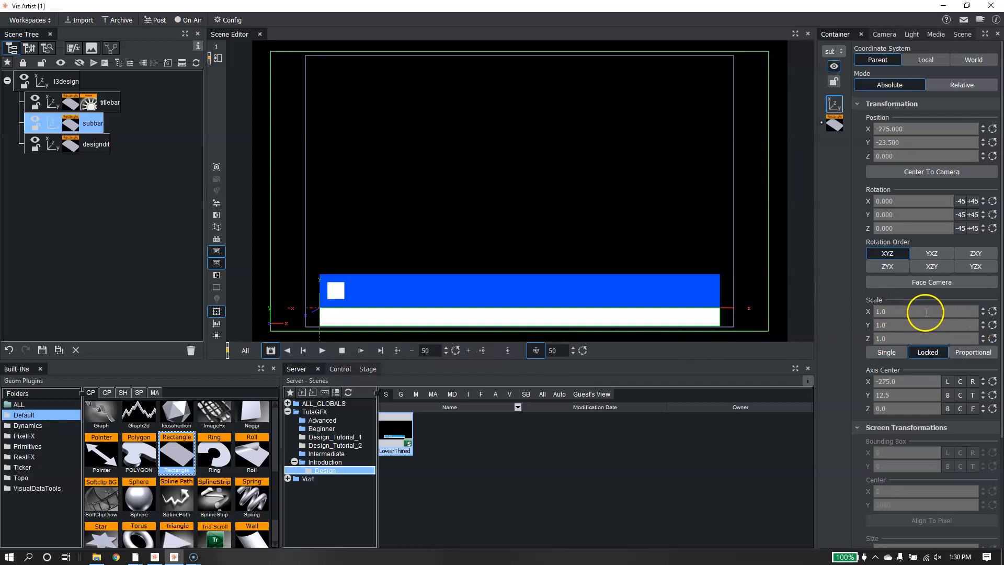
click(508, 347)
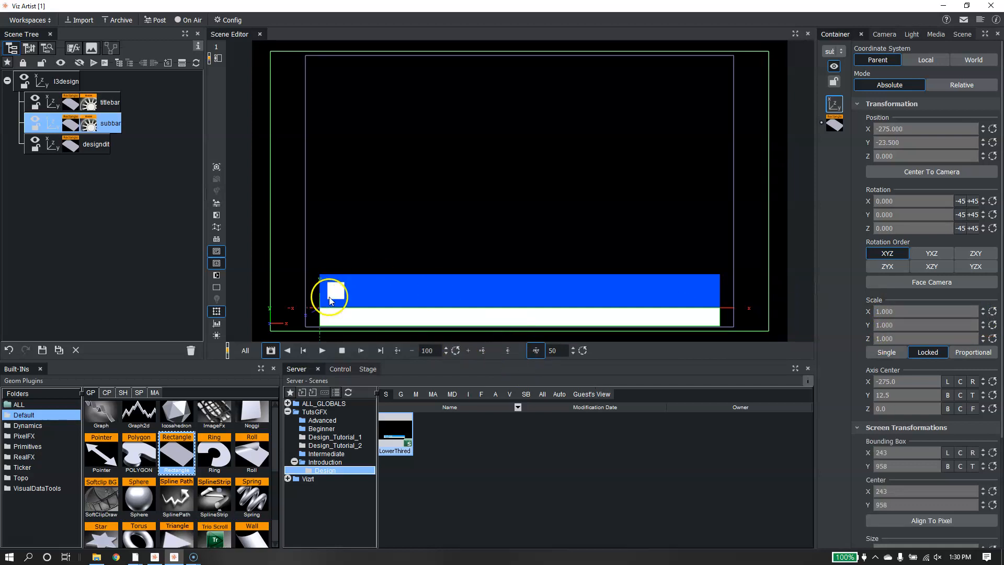
Center the designdit rectangle's axis vertically and keyframe its scale of 0.23 at frame 60.
click(67, 148)
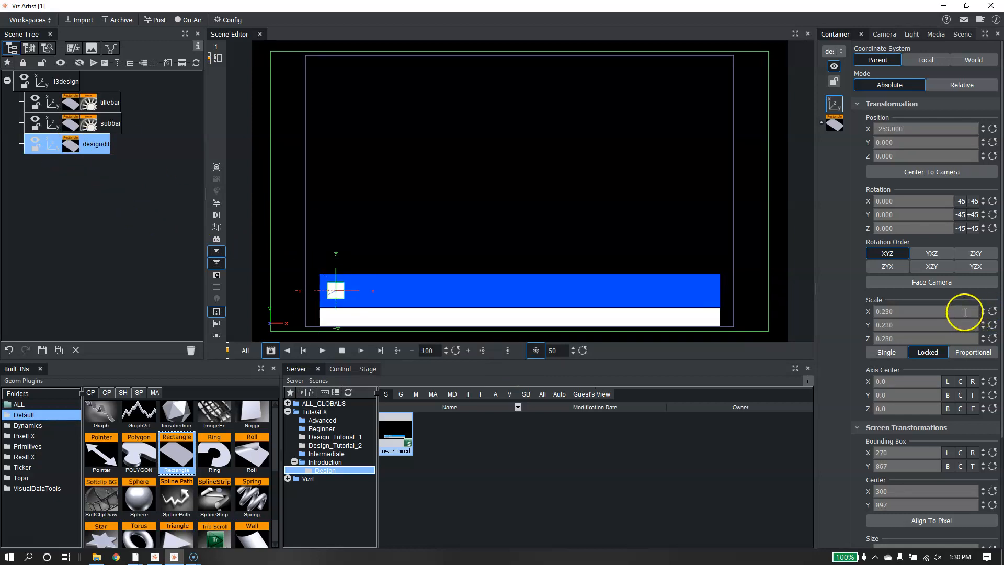
click(959, 395)
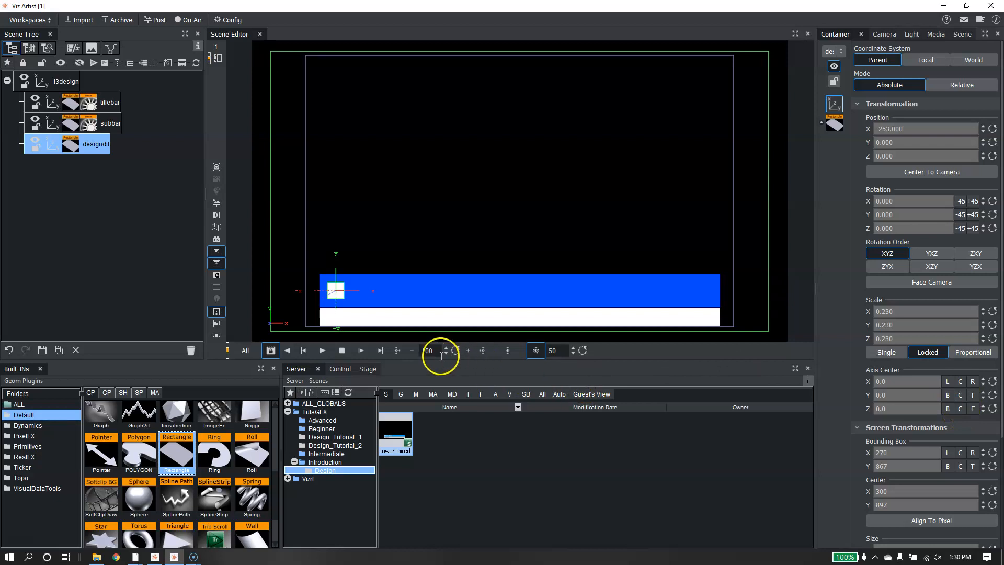
drag(422, 350, 327, 348)
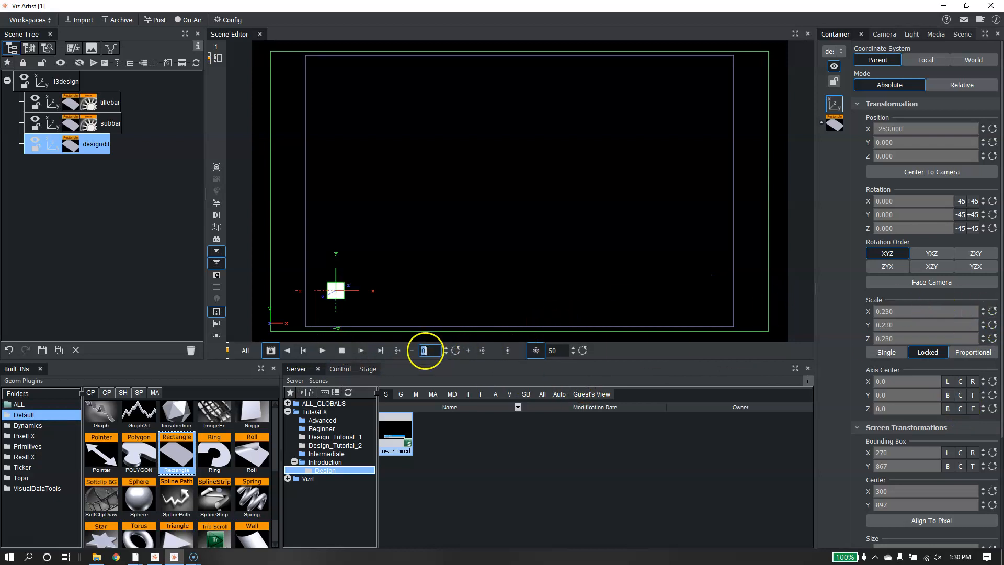
drag(424, 350, 455, 350)
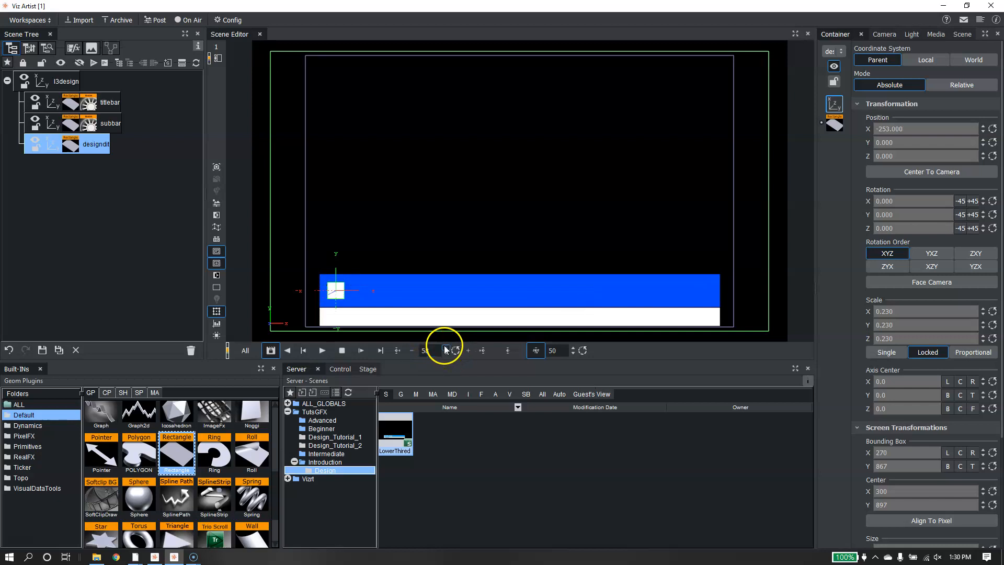
click(446, 348)
click(902, 313)
click(906, 314)
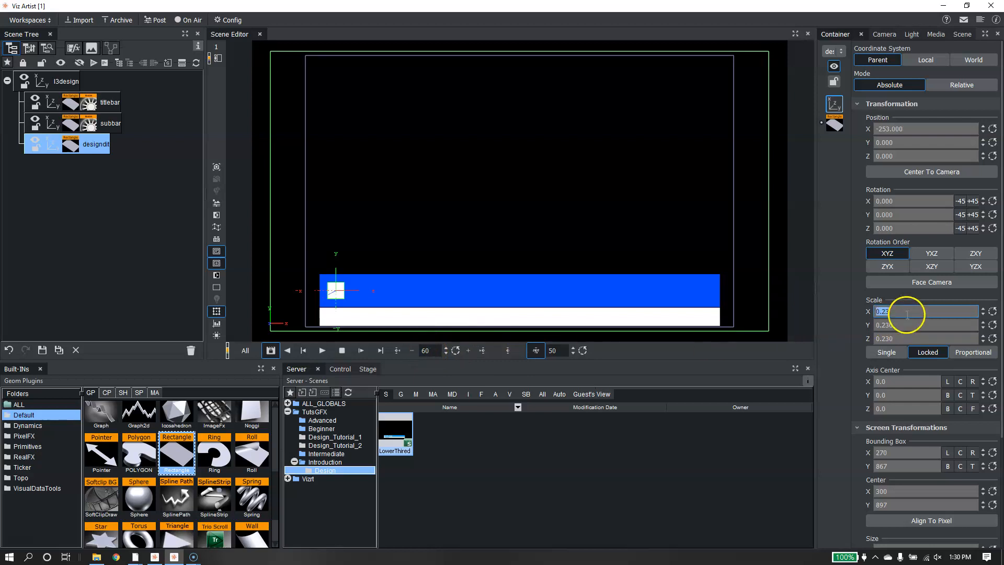
drag(588, 339, 585, 339)
click(510, 351)
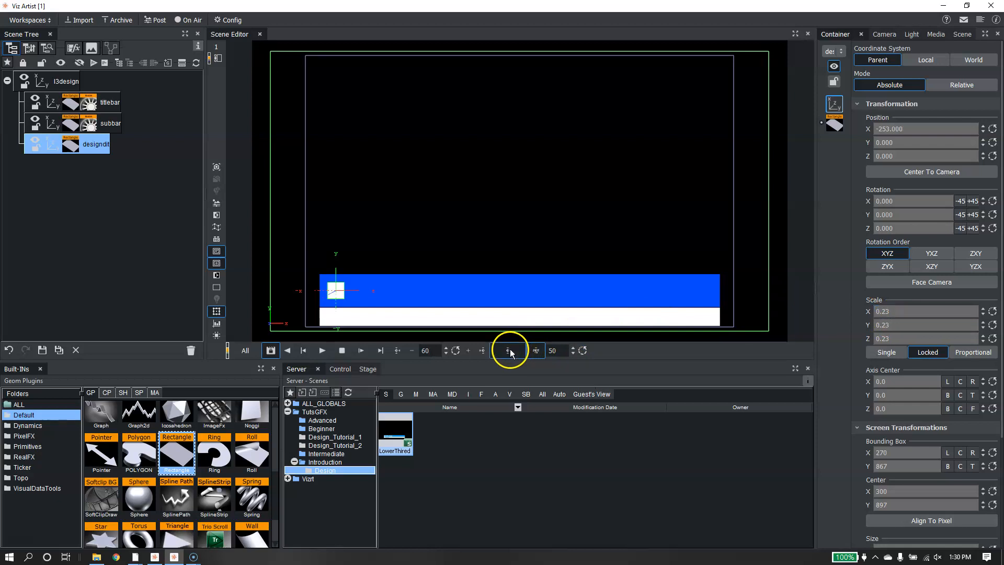
Keyframe the designdit rectangle's scale at 0 on frame 27 and play back the animation.
drag(430, 350, 361, 350)
click(881, 312)
click(885, 311)
text(0)
key(Return)
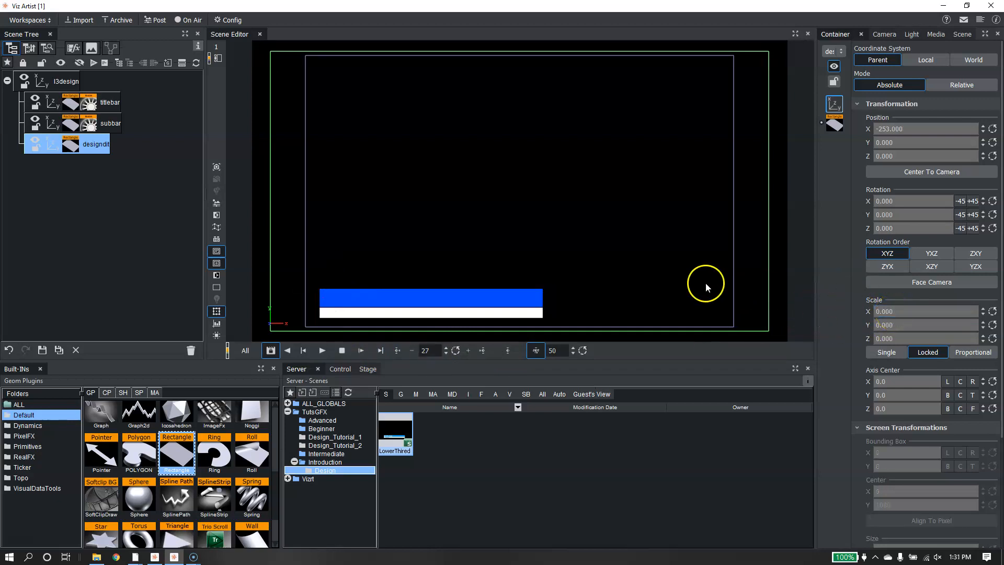
click(500, 347)
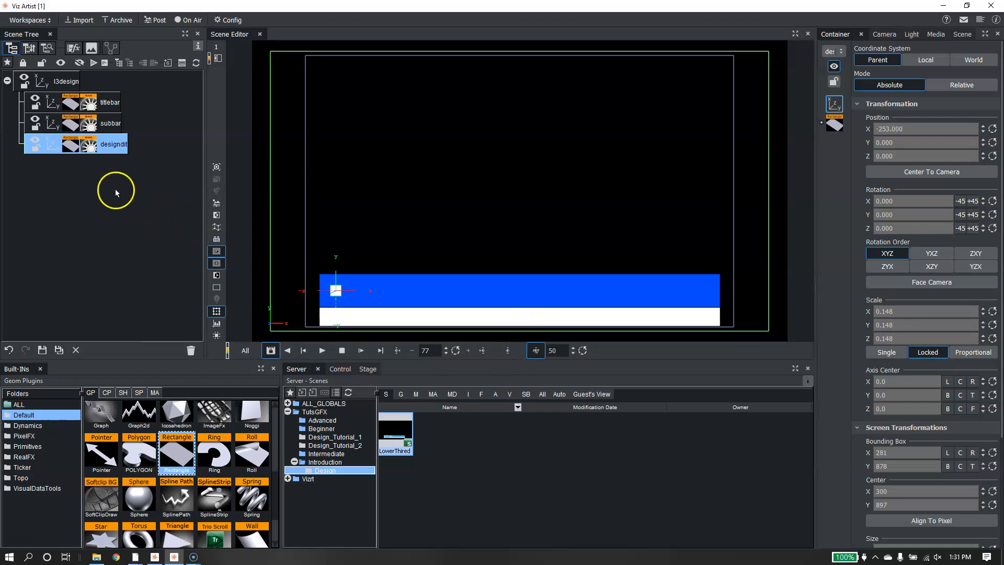
click(321, 350)
Collapse the l3design group and add an empty group container below it.
click(6, 81)
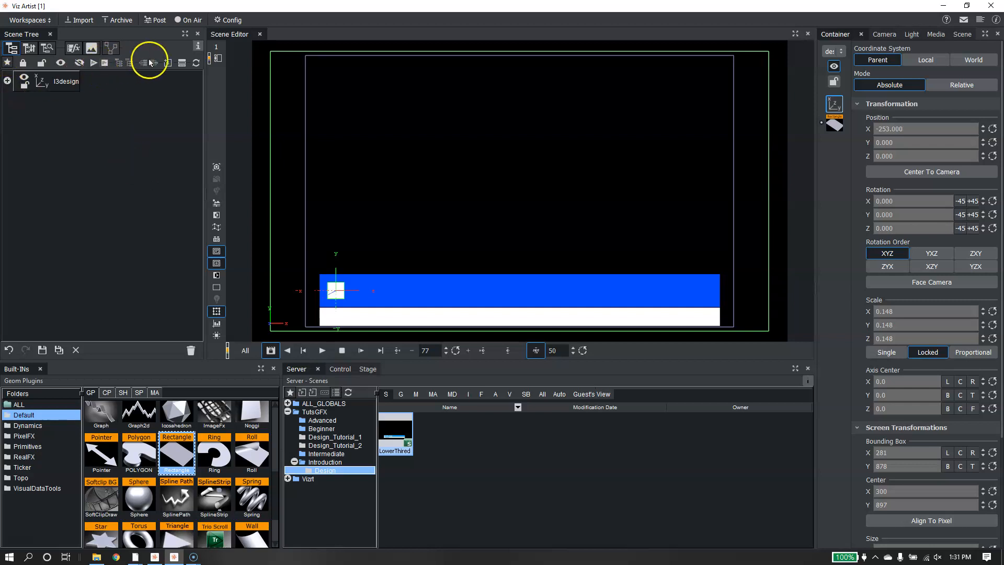
drag(170, 63, 59, 121)
Add an Arial-Black text from the Arial font folder in ALL_GLOBALS inside the empty group container.
click(481, 394)
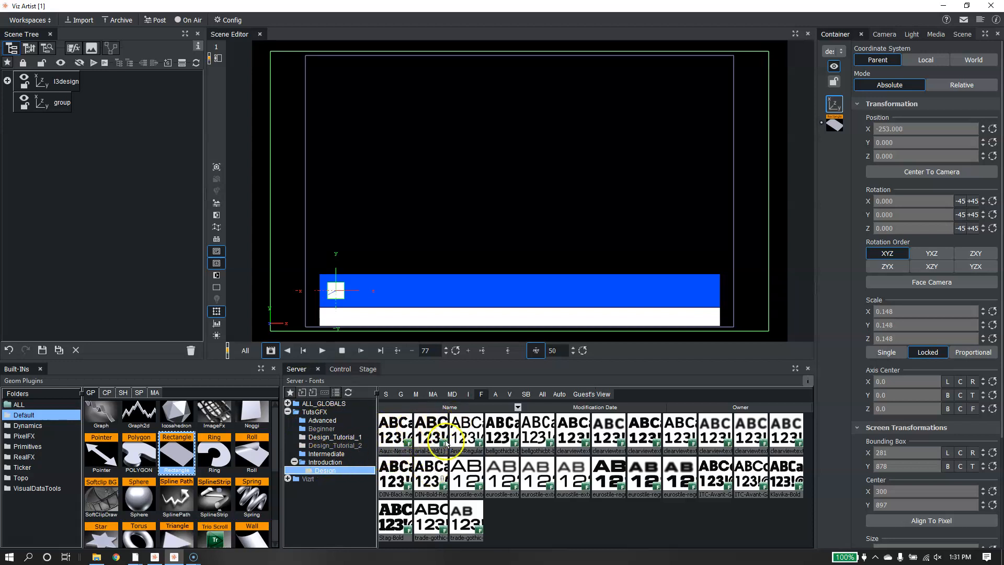
click(288, 411)
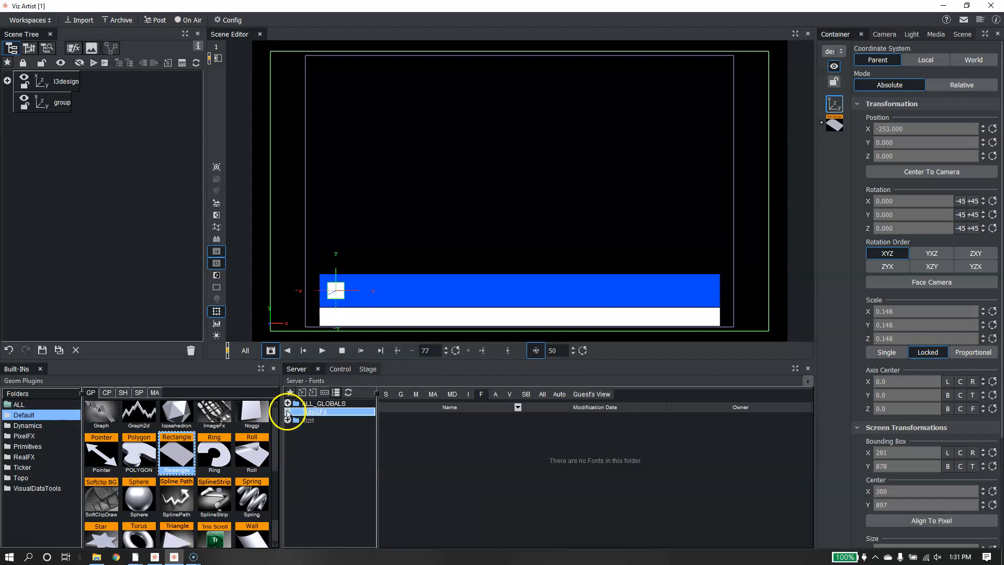
click(287, 403)
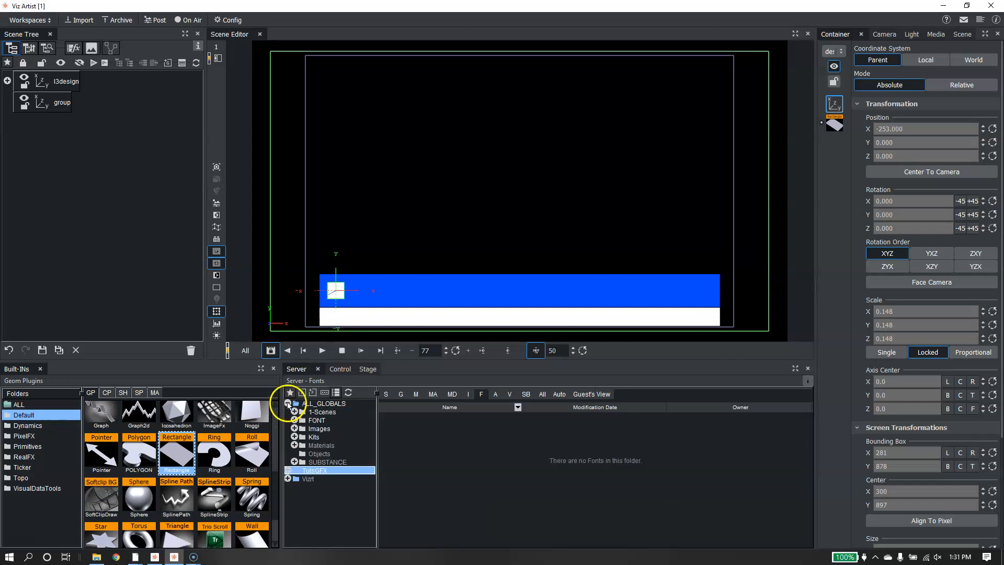
double_click(317, 420)
click(320, 430)
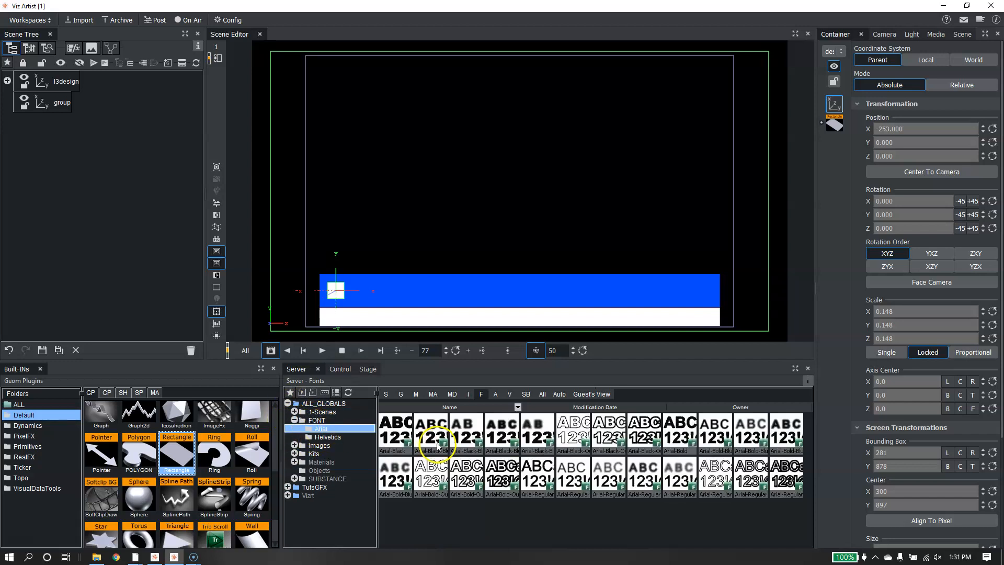
drag(398, 432, 79, 102)
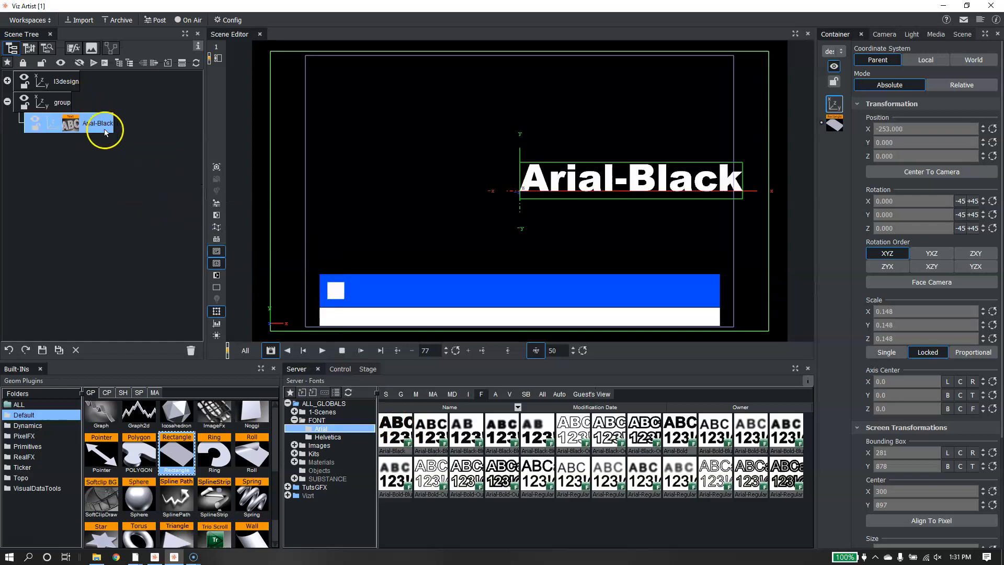
Rename the new group container as textgrou and its Arial-Black text container as titletext.
double_click(62, 102)
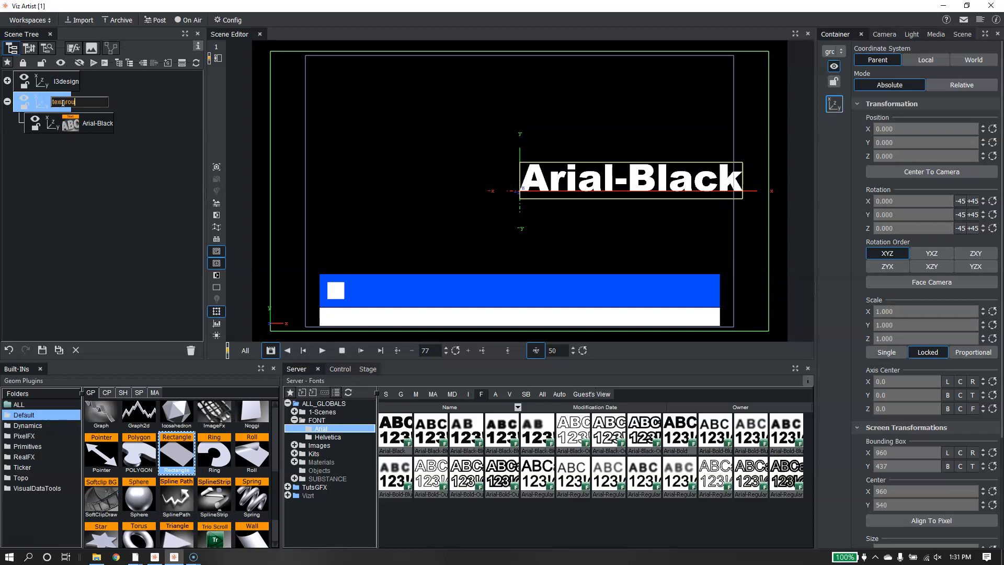
key(Tab)
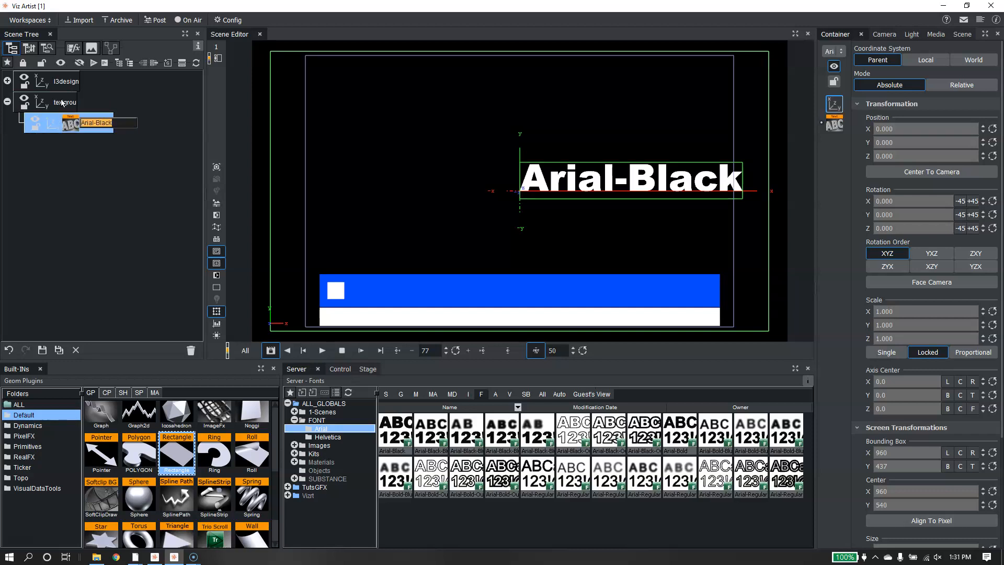
text(titletext)
key(Return)
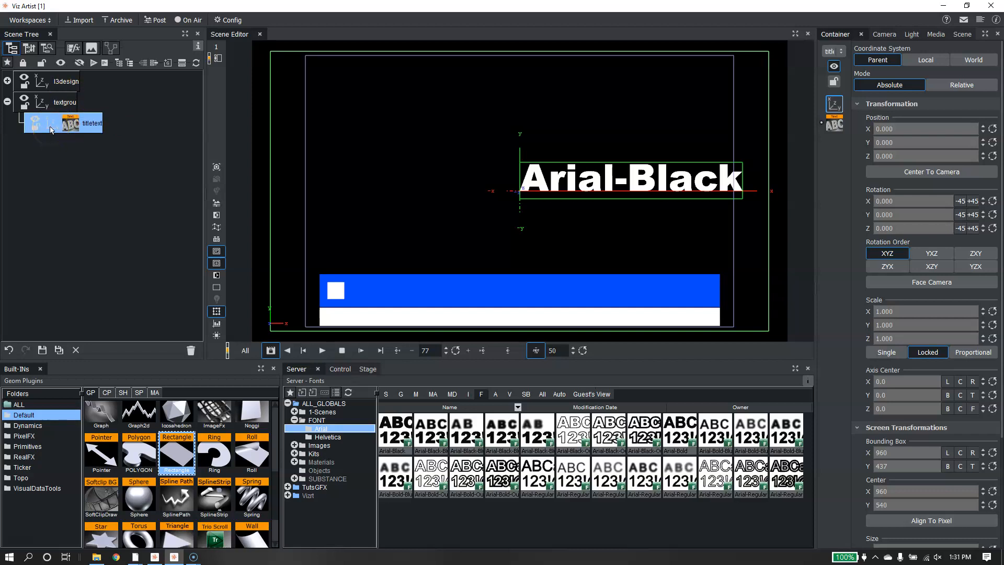
Move the titletext onto the blue titlebar beside the white square, at position X -231 and Y -156.
click(914, 127)
text(-163)
key(Return)
drag(829, 119, 794, 119)
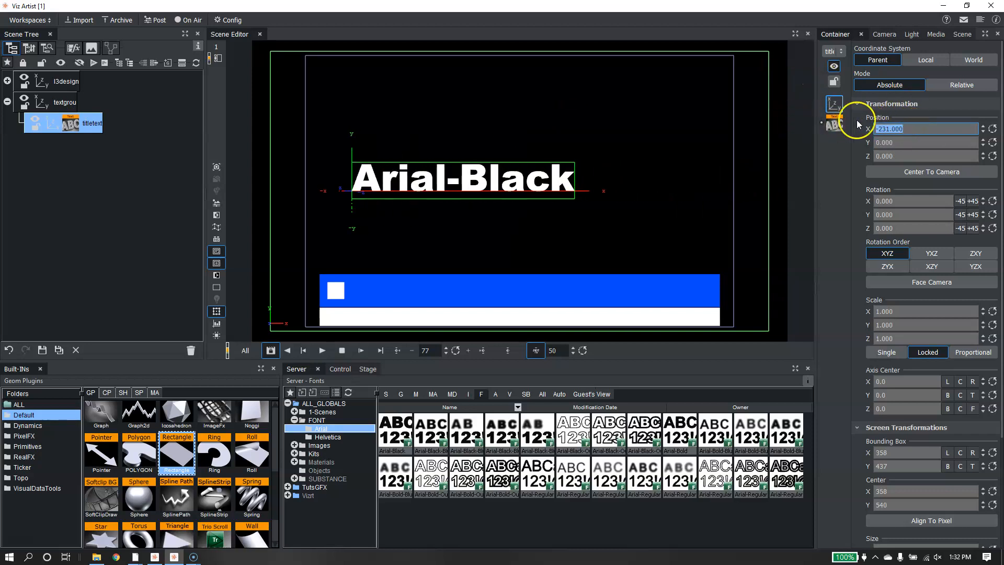
drag(909, 144, 832, 153)
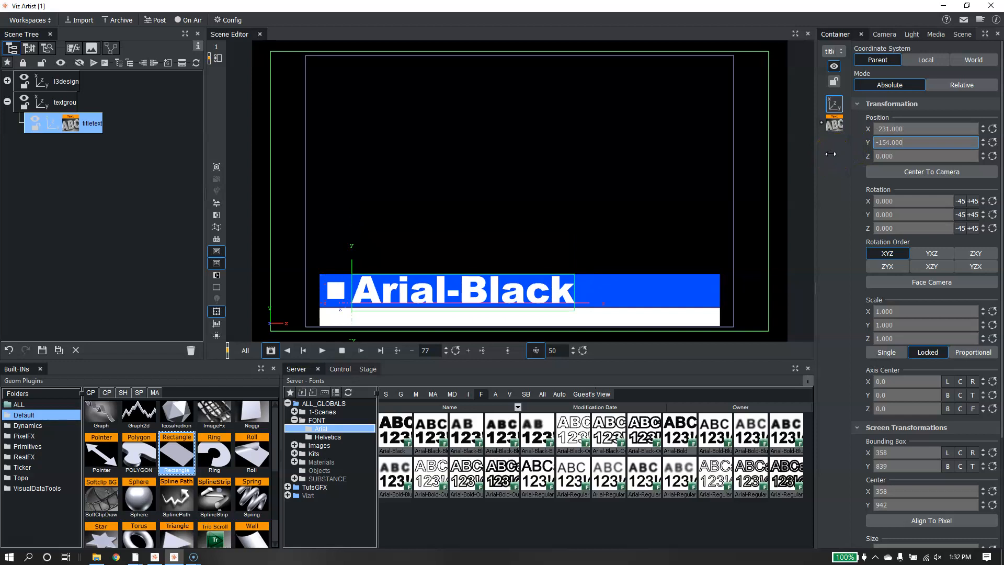
drag(830, 153, 829, 155)
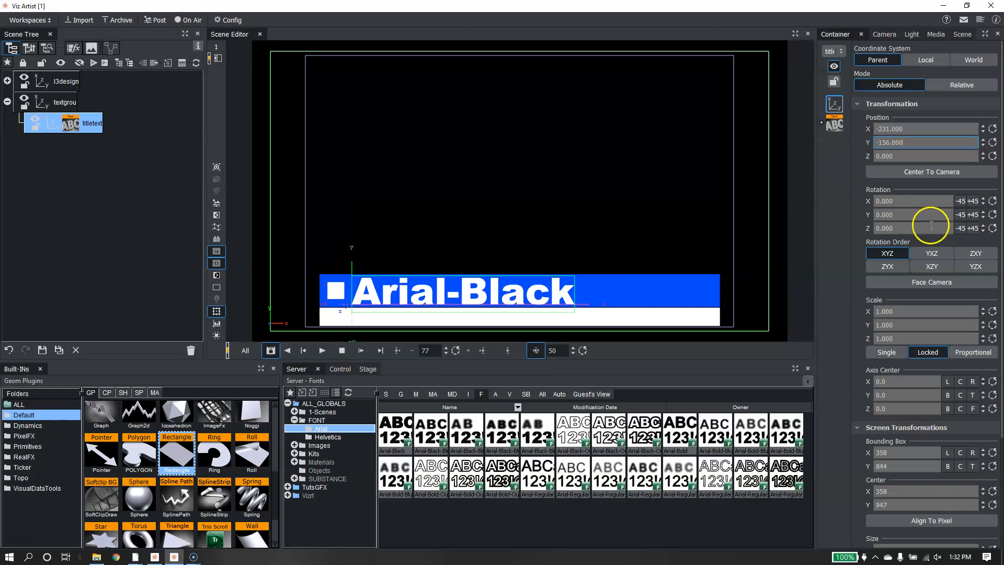
Scale the titletext to 0.86 and set its position to Y -153 and Z 1.
drag(898, 311, 892, 312)
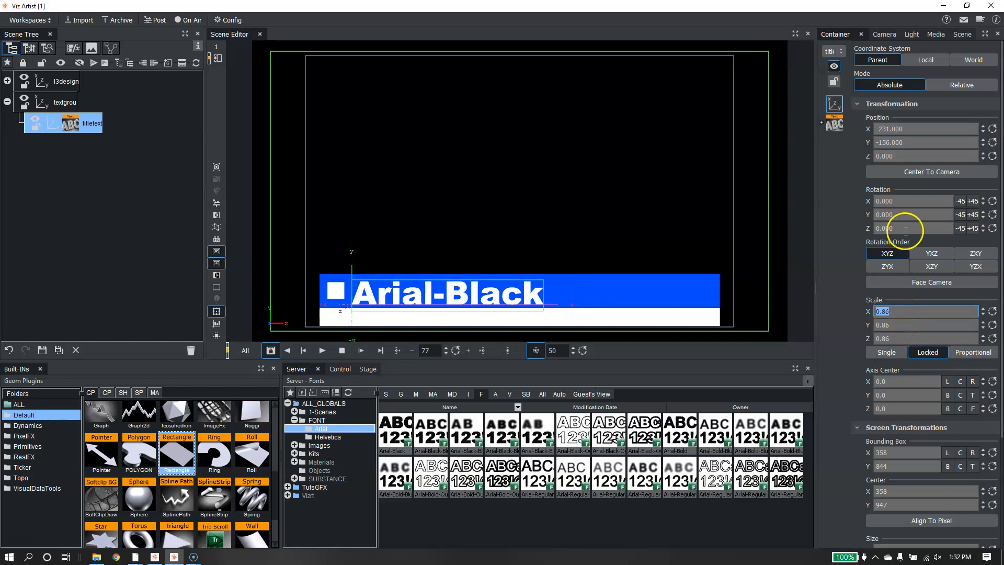
click(983, 139)
click(983, 139)
drag(984, 140, 908, 133)
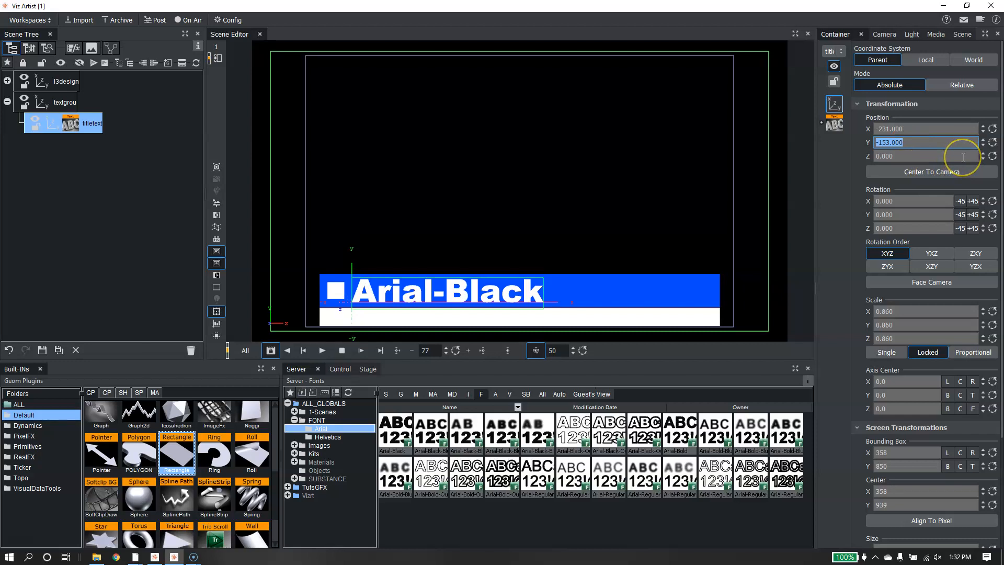
click(982, 154)
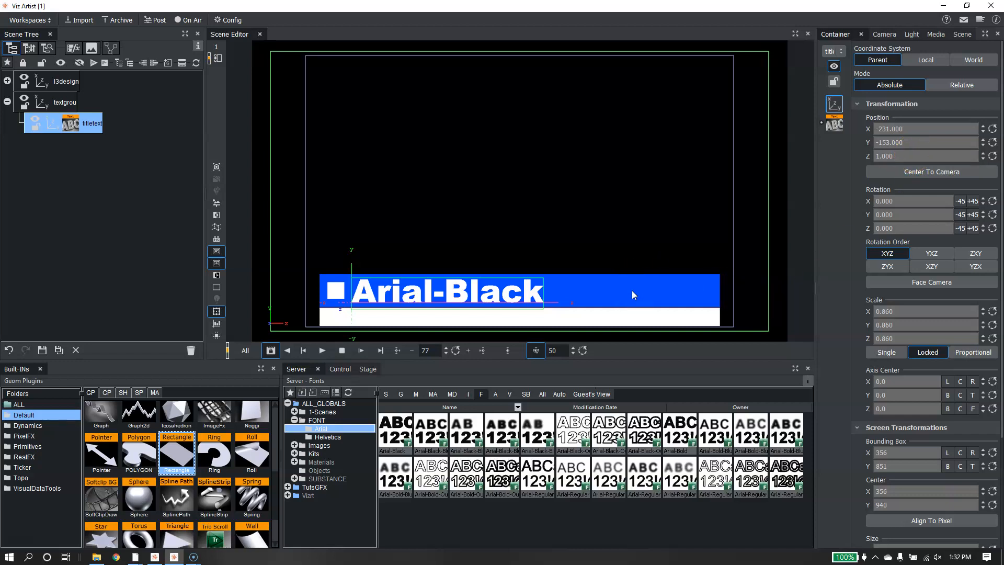
Replace the titletext container's wording with "Title Text".
click(833, 124)
drag(856, 61, 883, 61)
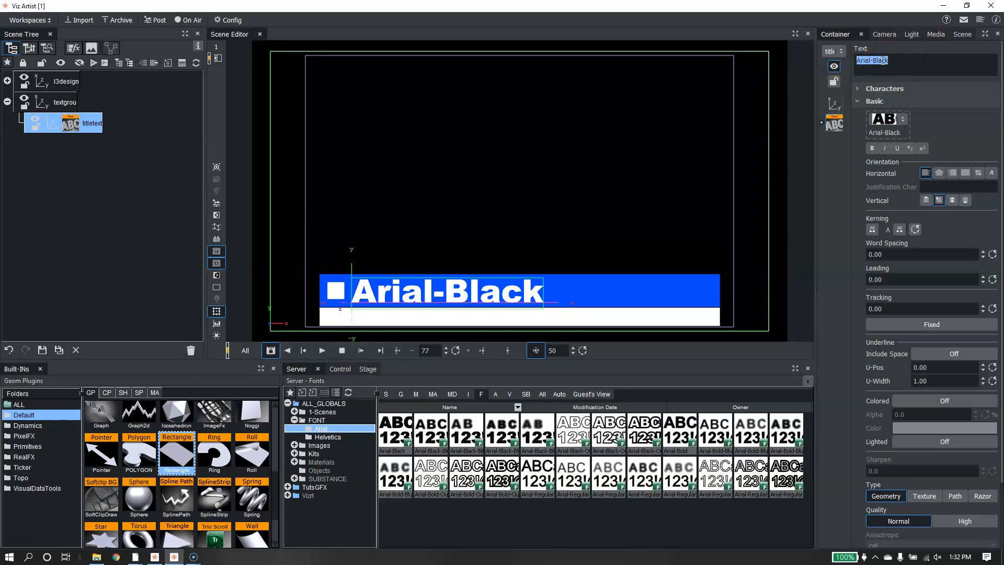
text(Title)
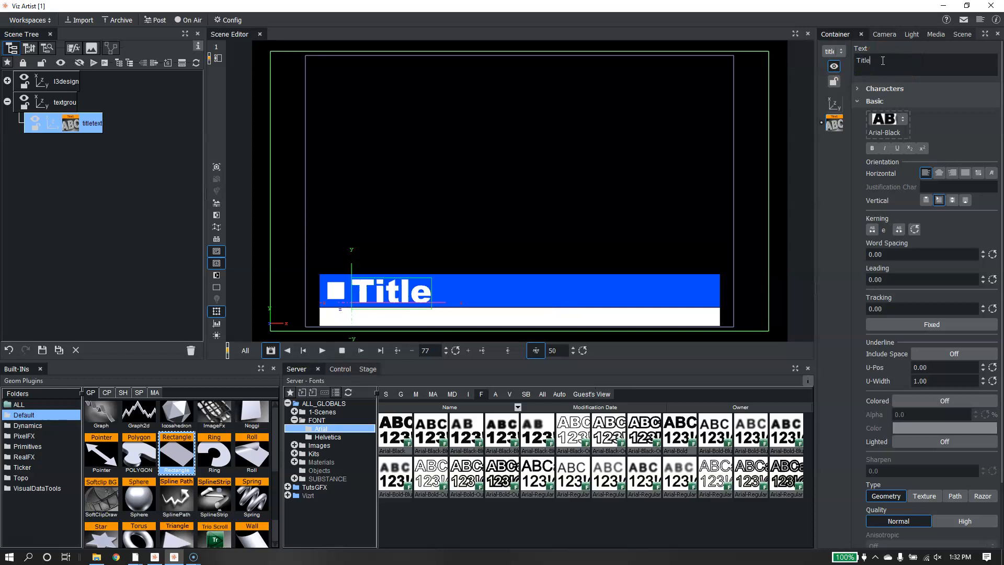
text( Text)
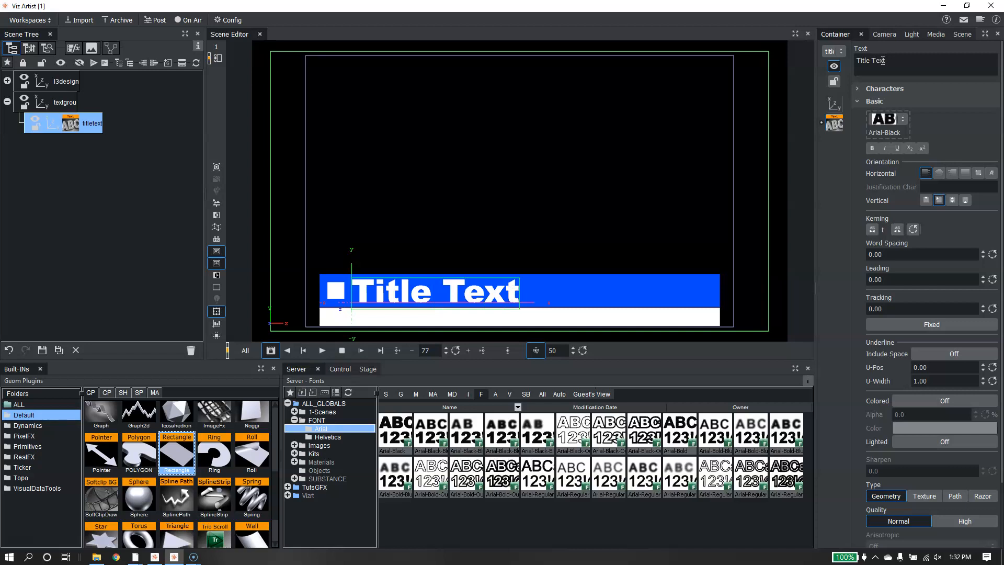
Add an Arial-Bold text below titletext in the text group and move it to X -211, Y -180.
drag(677, 436, 54, 155)
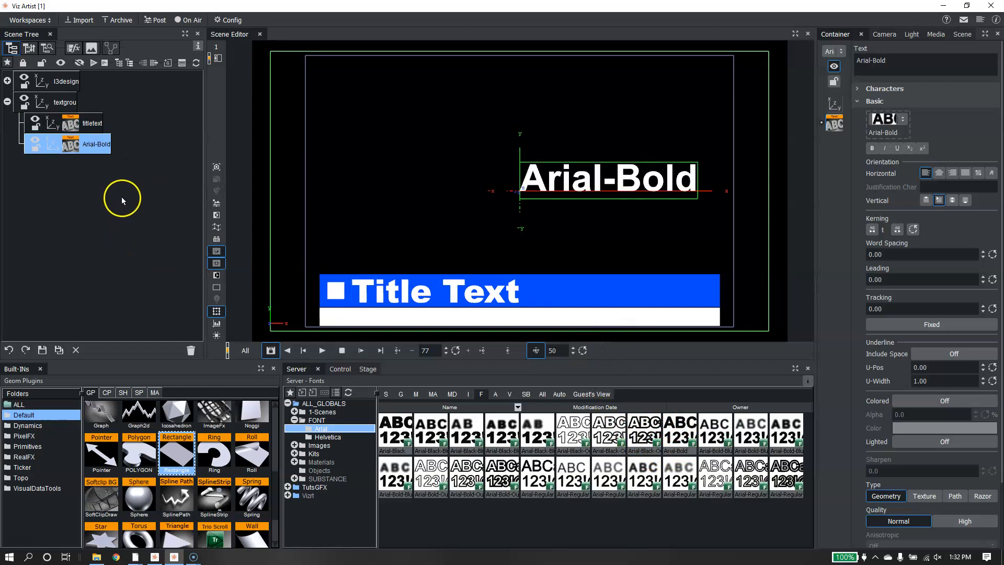
click(53, 145)
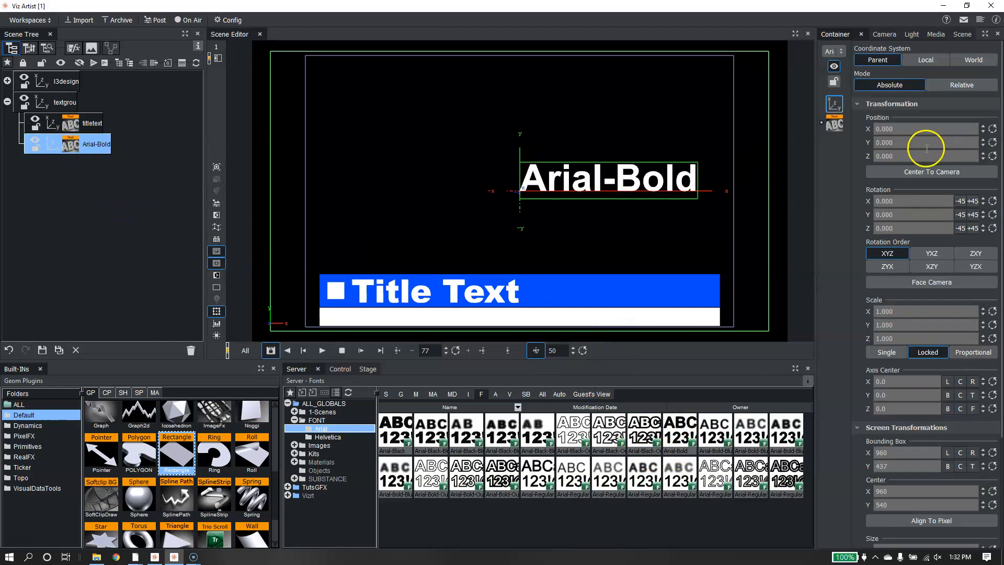
drag(905, 132, 795, 133)
drag(870, 149, 805, 152)
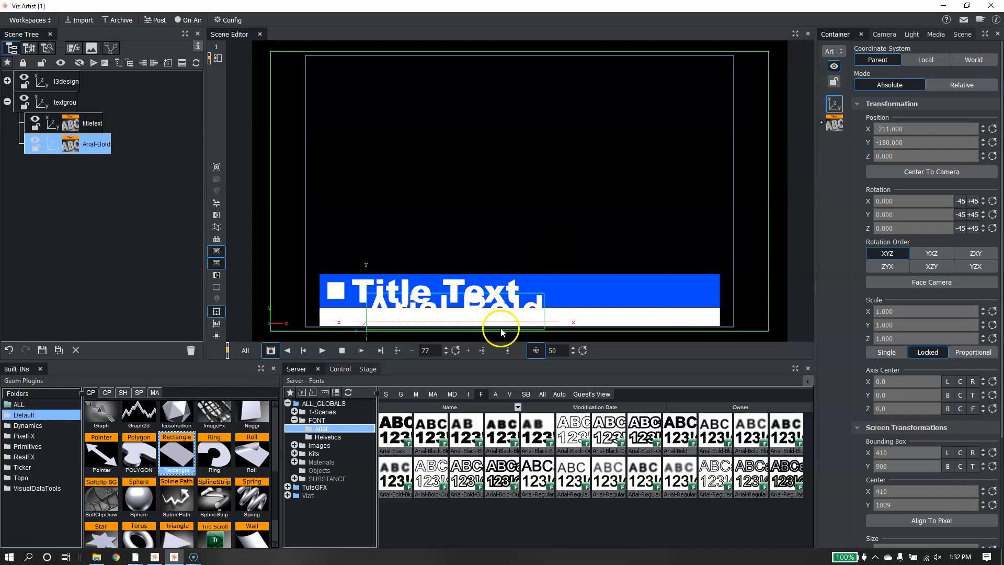
Try the Blue1 material from ALL_GLOBALS on the Arial-Bold text and remove it again.
click(417, 394)
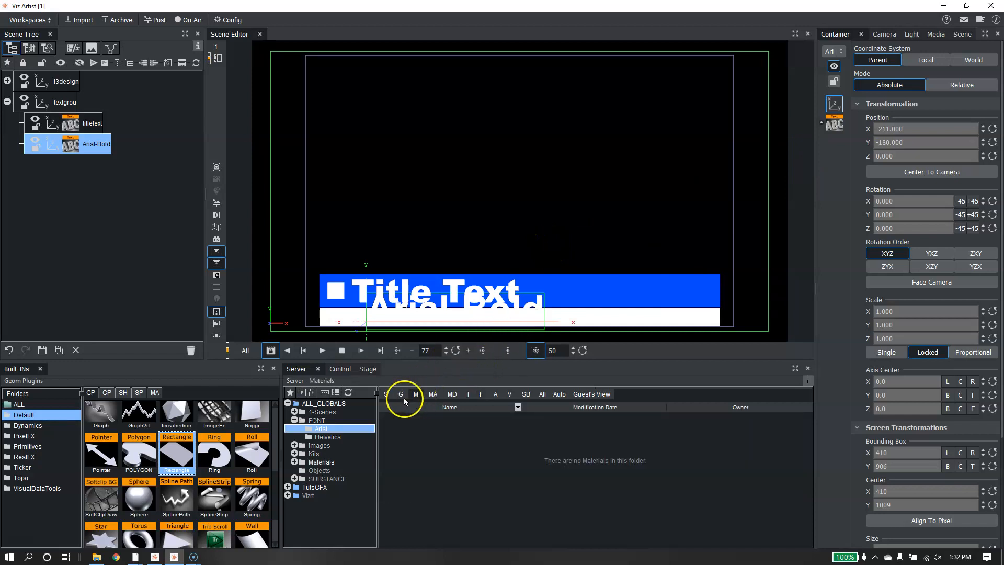
click(325, 405)
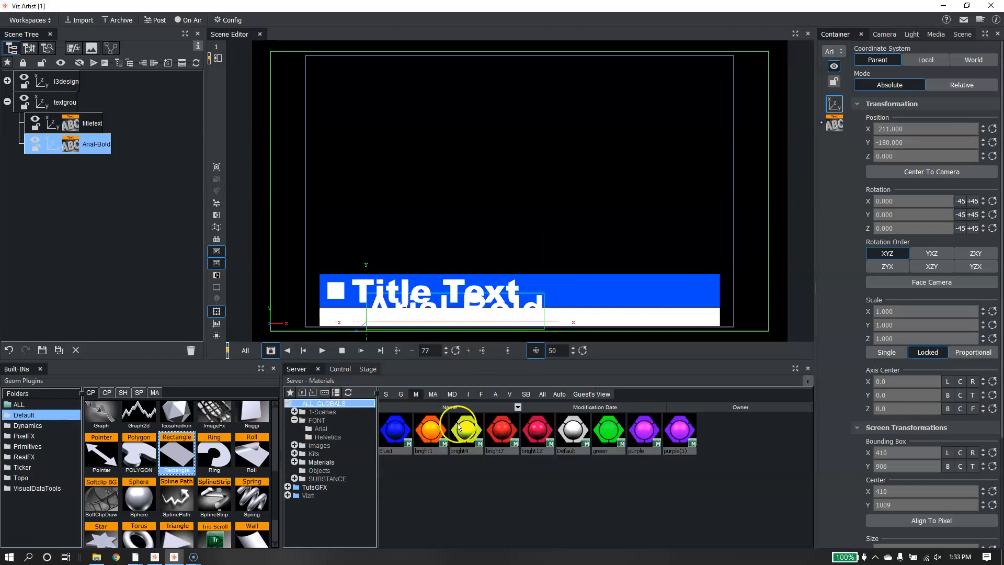
drag(395, 430, 98, 149)
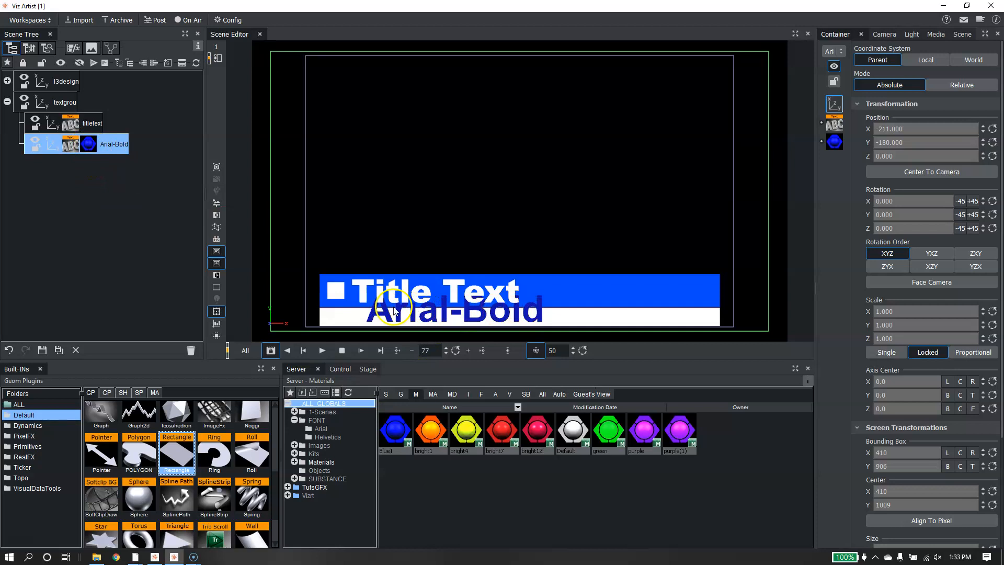
drag(85, 141, 191, 350)
Enable Colored for the Arial-Bold text and sample its color from the blue titlebar.
click(70, 142)
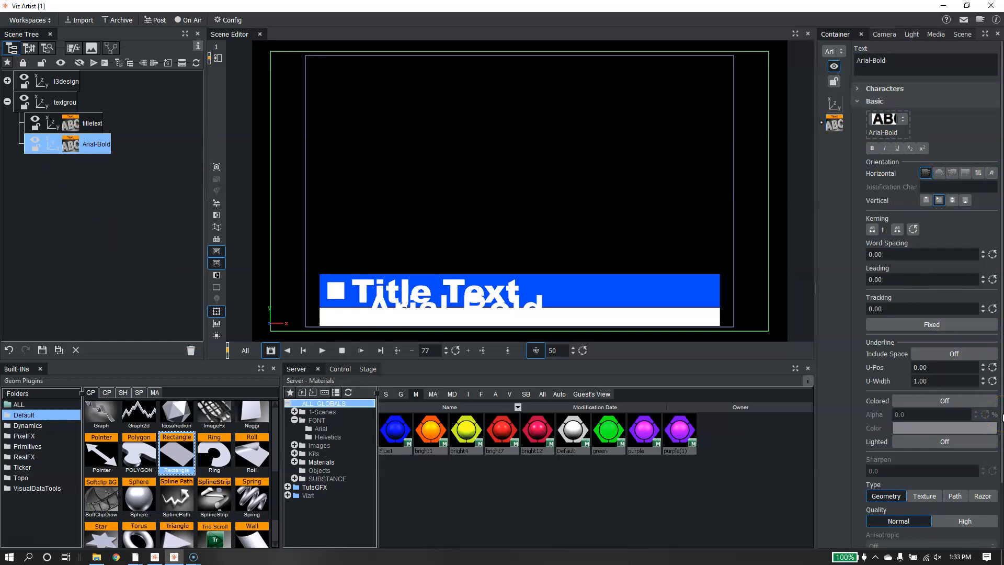
click(943, 401)
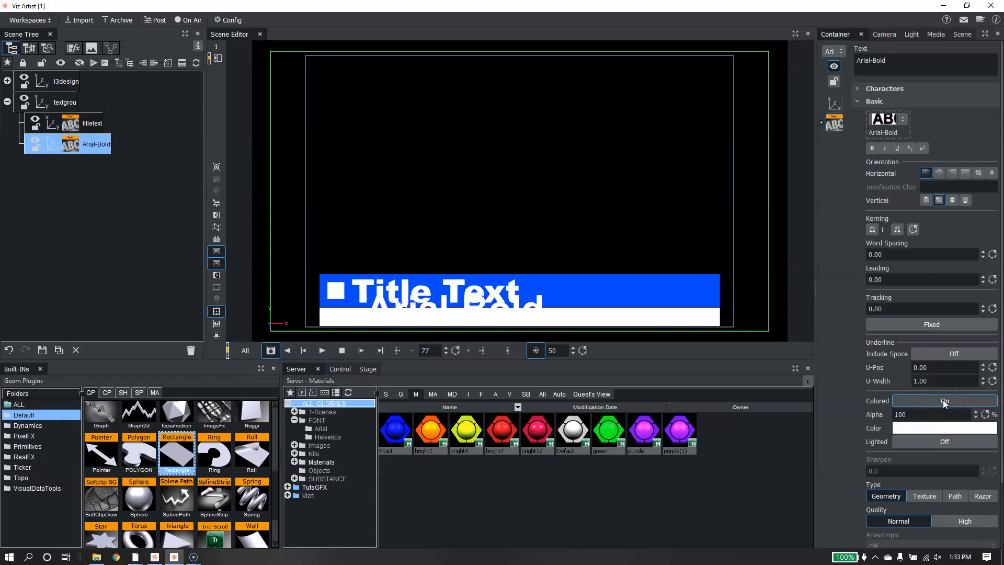
click(928, 428)
click(980, 474)
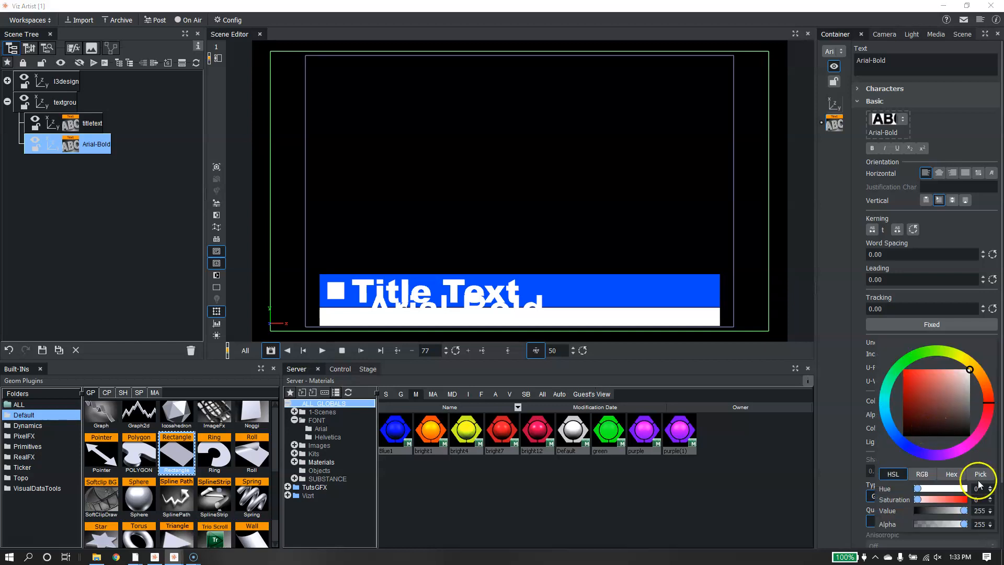
click(657, 293)
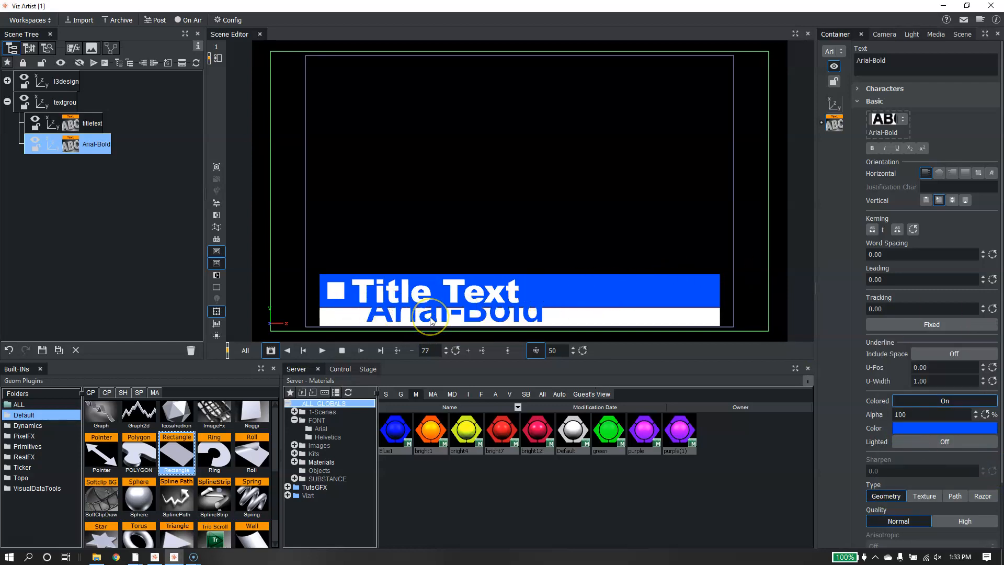
Scale the Arial-Bold text to 0.56 and position it inside the white subbar, aligned with the start of the title text.
click(835, 106)
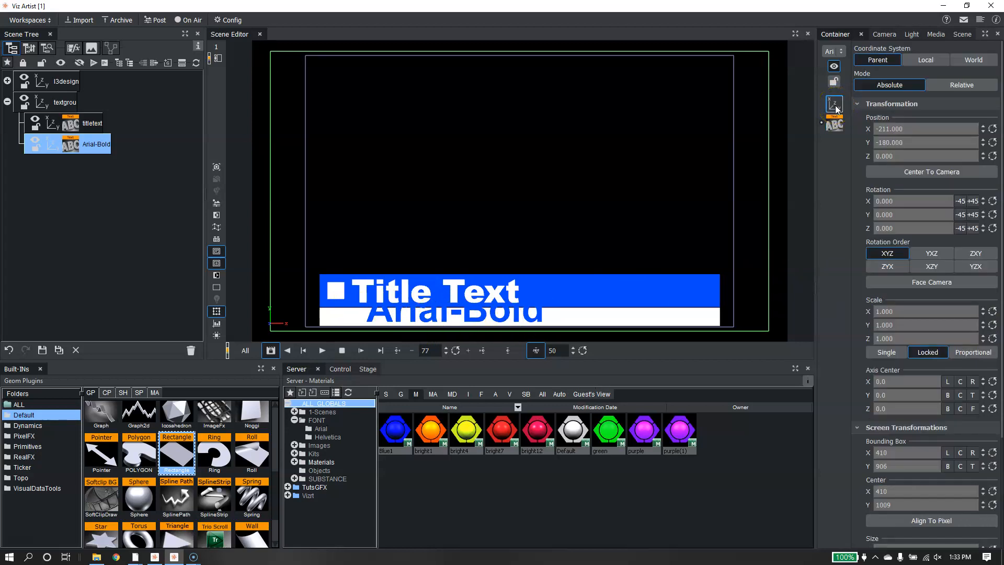
drag(902, 311, 926, 197)
drag(899, 140, 892, 126)
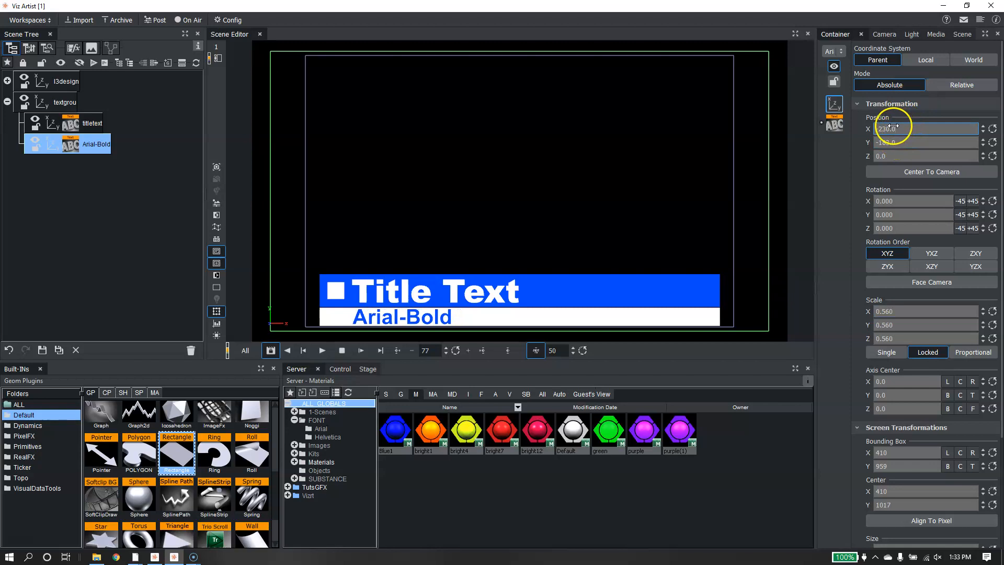
Replace the Arial-Bold text's wording with "Sub Text".
click(833, 125)
click(945, 61)
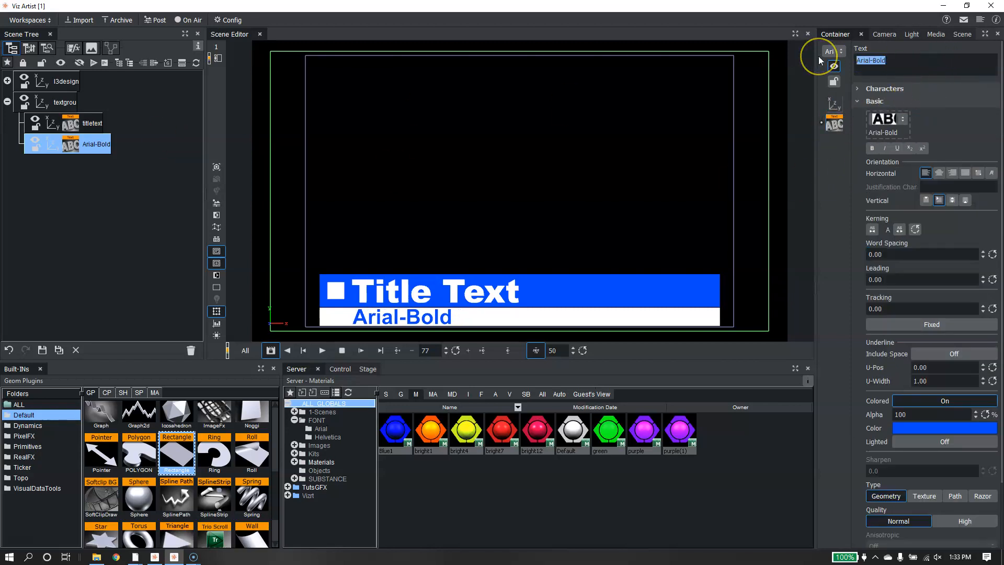
text(Sub)
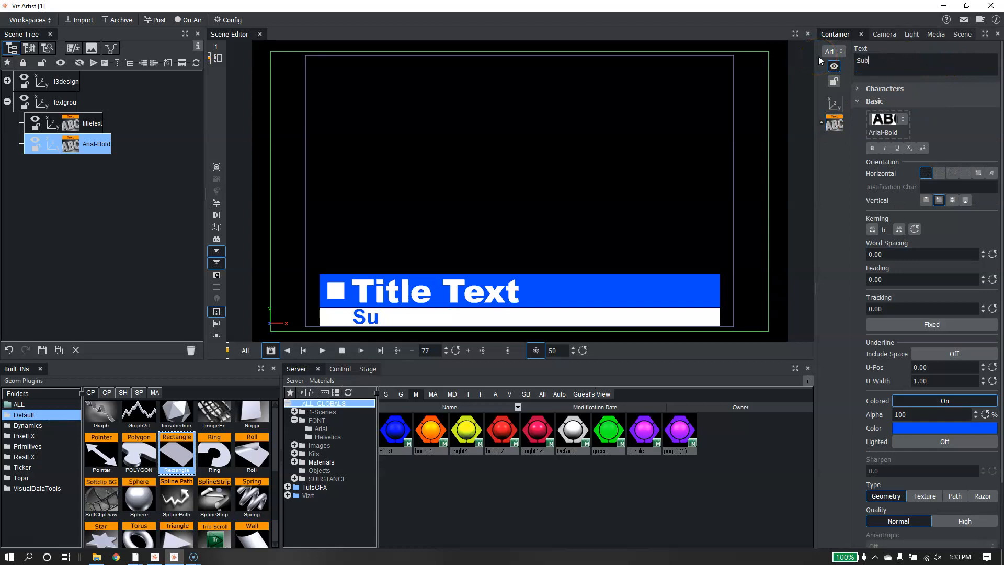
text( Text)
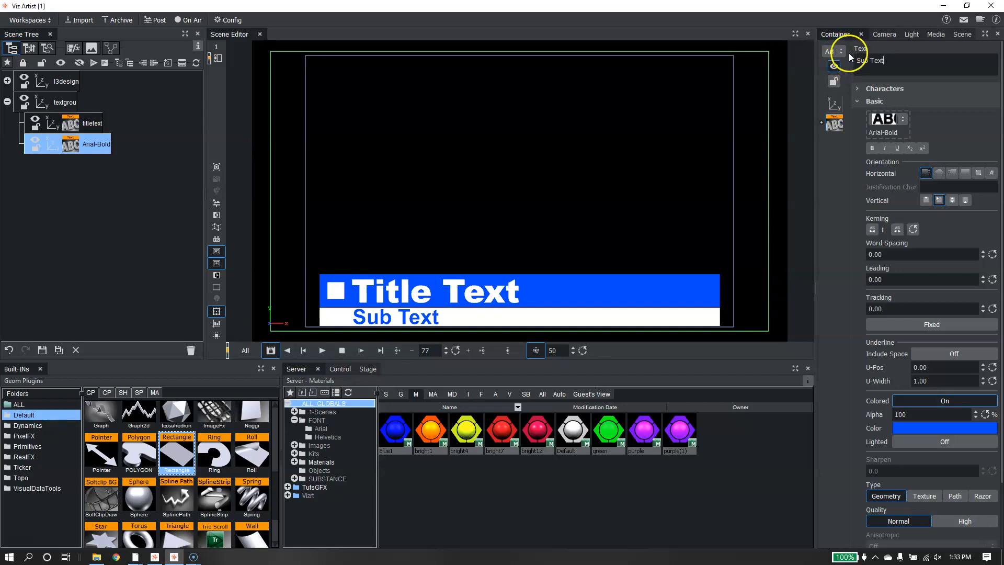
Add the Alpha plugin from the Global container plugins to the titletext container.
click(107, 393)
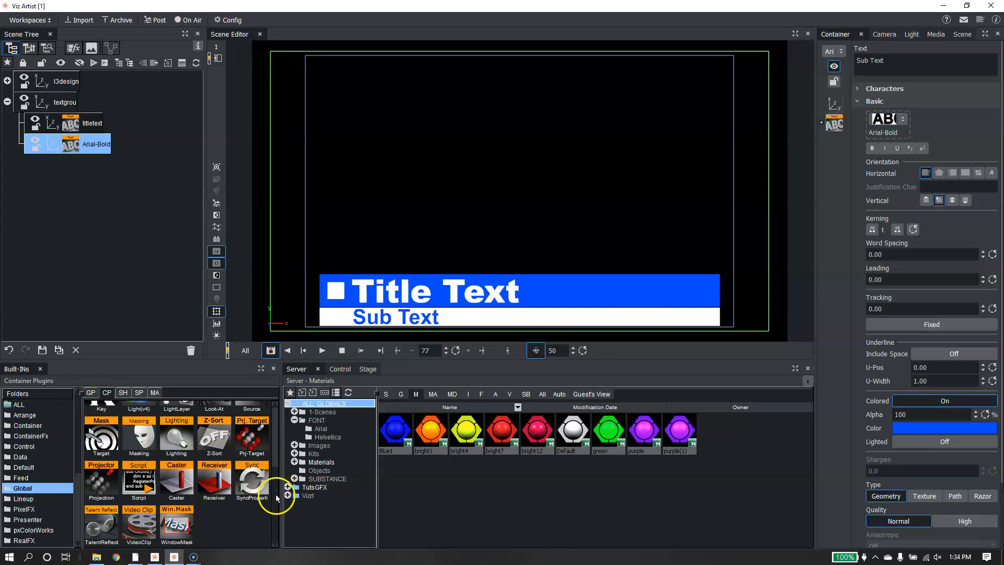
drag(274, 491, 274, 400)
drag(96, 430, 91, 125)
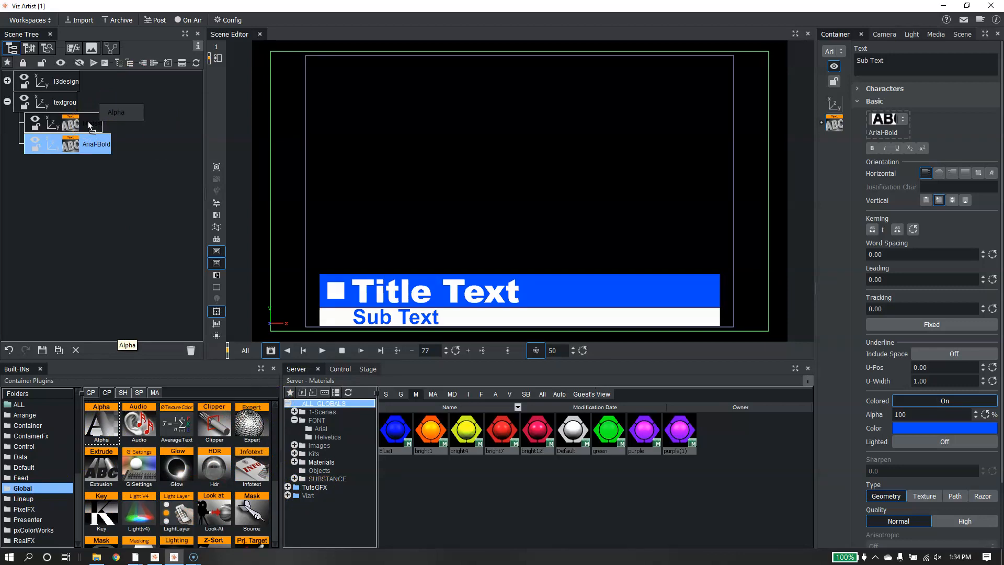
drag(90, 126, 91, 124)
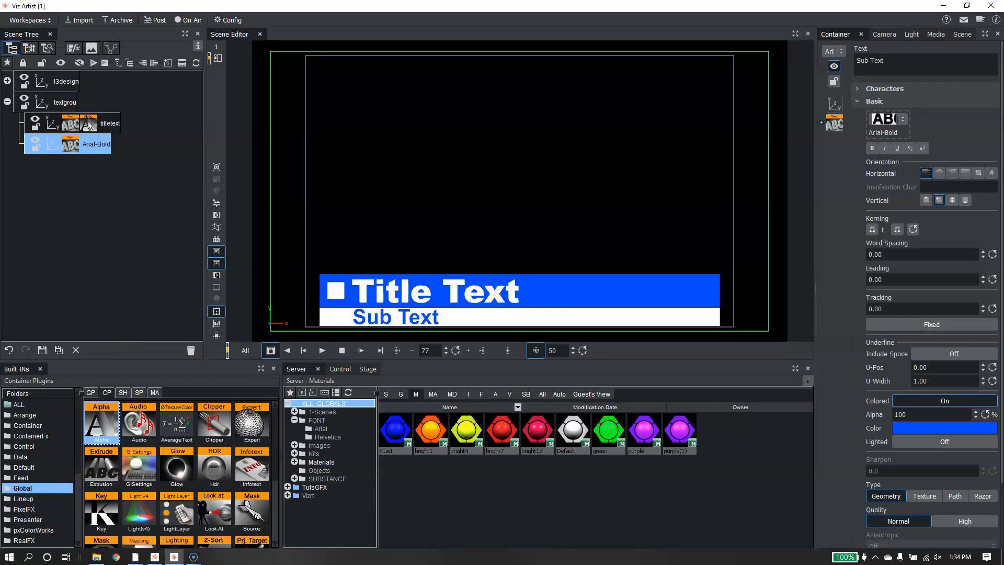
Set a keyframe at frame 0 with the titletext container's Alpha at 0.
click(89, 125)
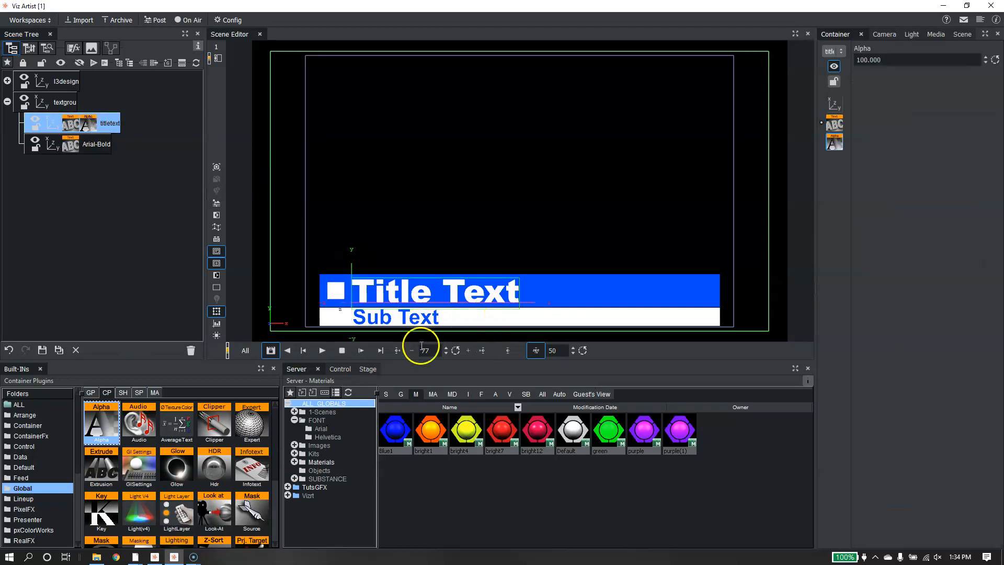
drag(440, 352, 302, 350)
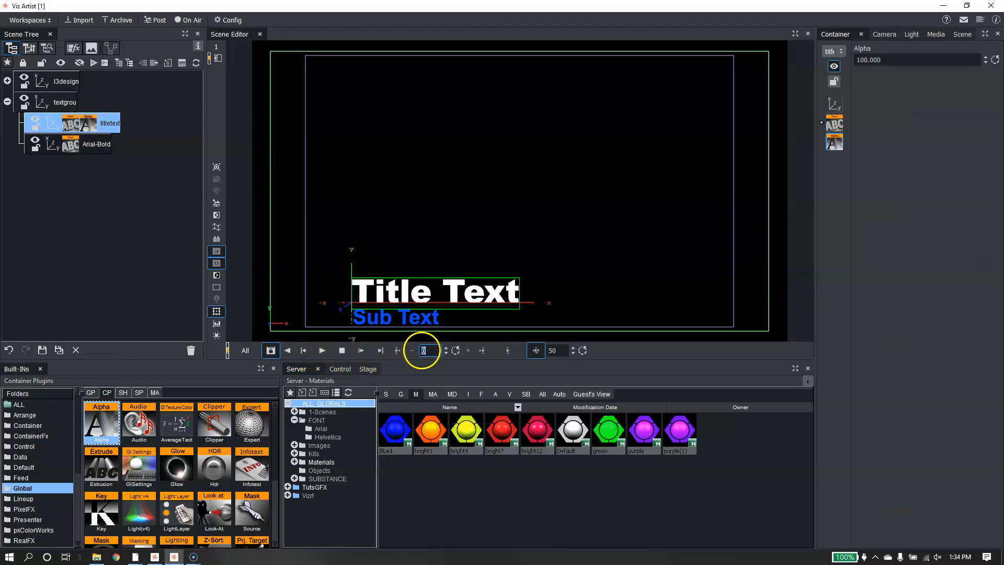
click(915, 56)
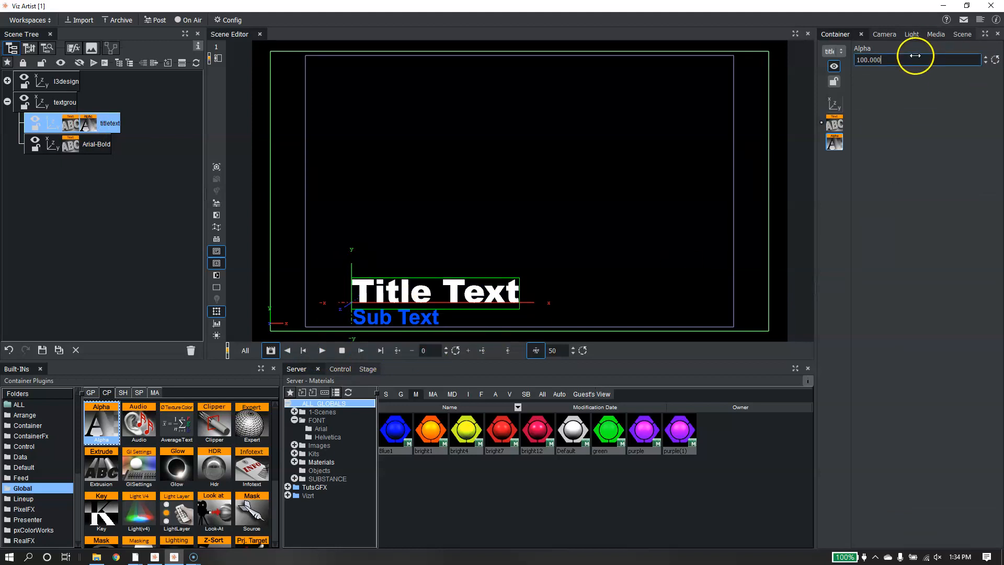
drag(914, 55, 652, 58)
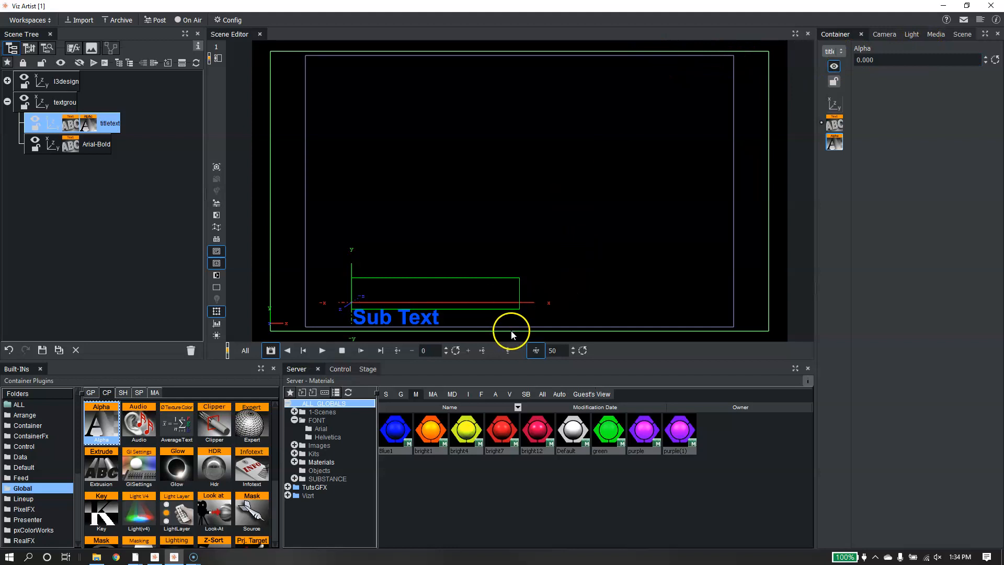
click(510, 350)
Set the titletext container's Alpha to 100 and add a keyframe for it at frame 50.
click(536, 350)
double_click(880, 59)
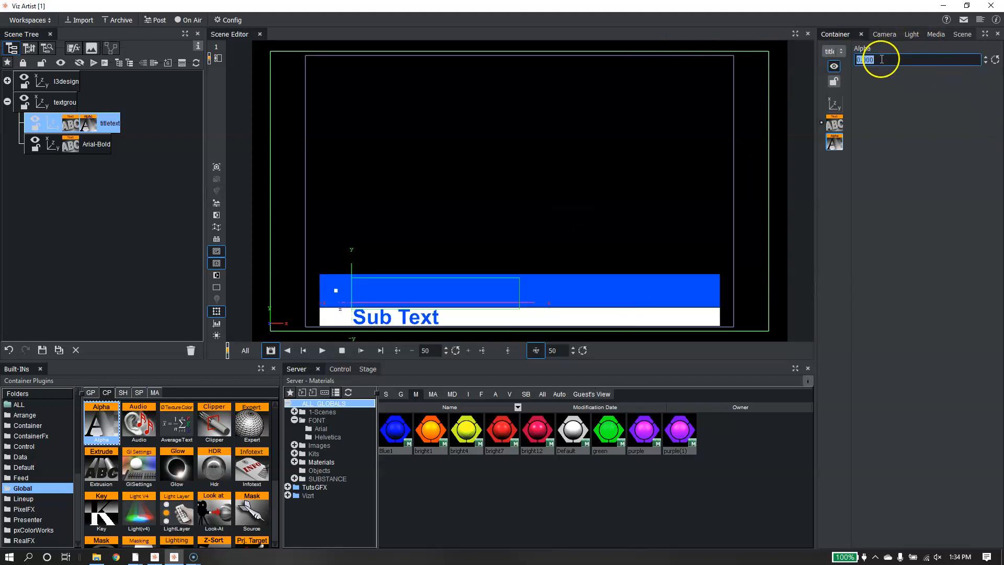
text(100)
key(Return)
click(531, 240)
click(505, 351)
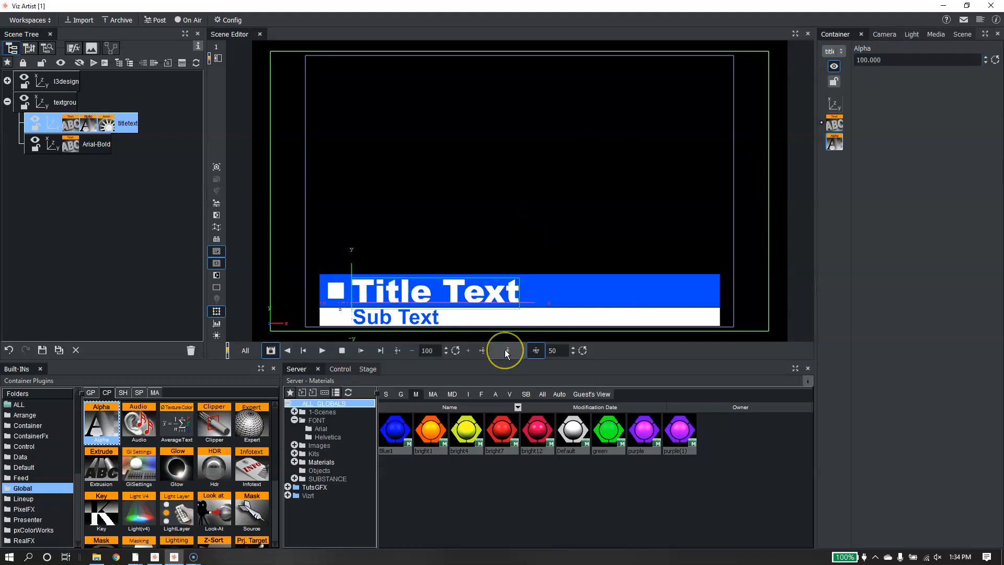
Rename the Arial-Bold container "subtxt" and copy titletext's animated Alpha plugin onto it.
double_click(98, 145)
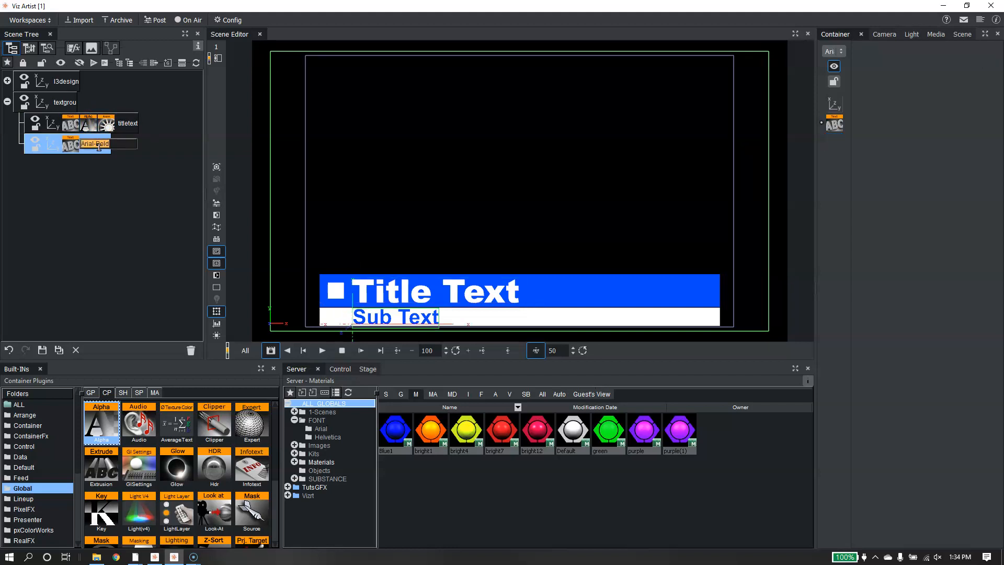
text(subtxt)
key(Return)
drag(91, 129, 91, 145)
click(104, 146)
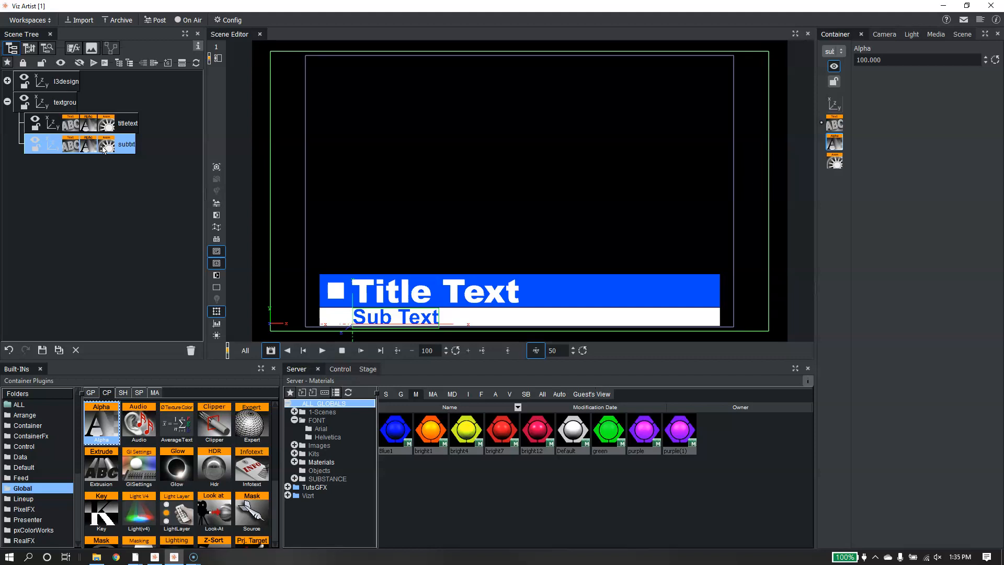
Shift the subtxt and titletext Alpha animations on the Stage timeline to run from about 1.2 to 2.2 seconds, ending with the small square's scaling.
click(331, 359)
click(369, 369)
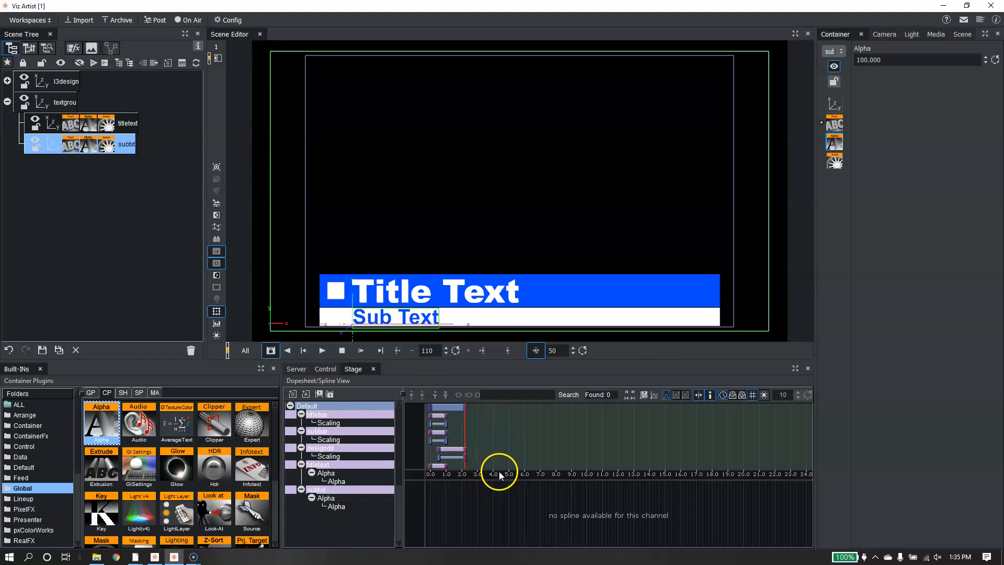
drag(498, 475, 504, 527)
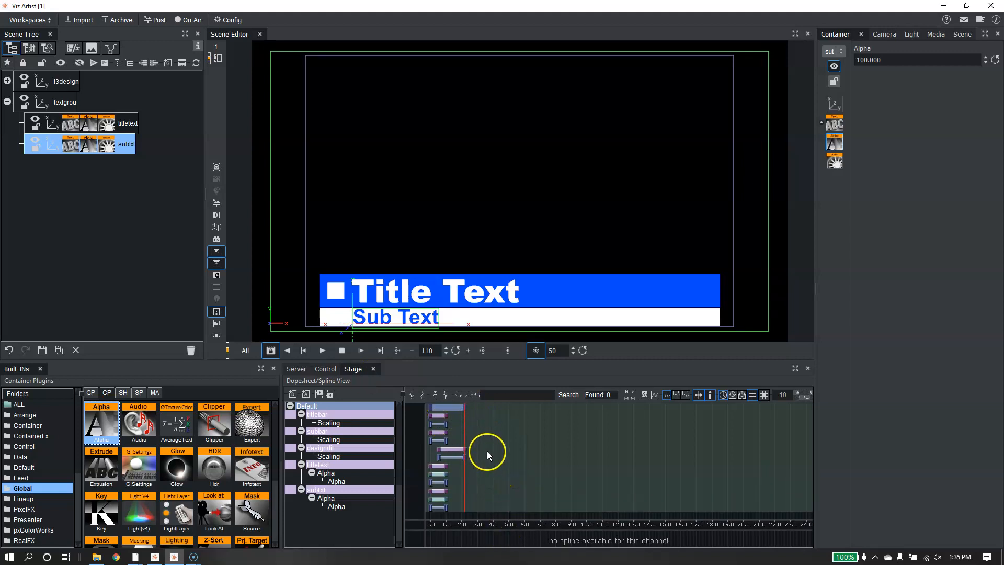
scroll(501, 452, up, 5)
middle_drag(506, 456, 655, 469)
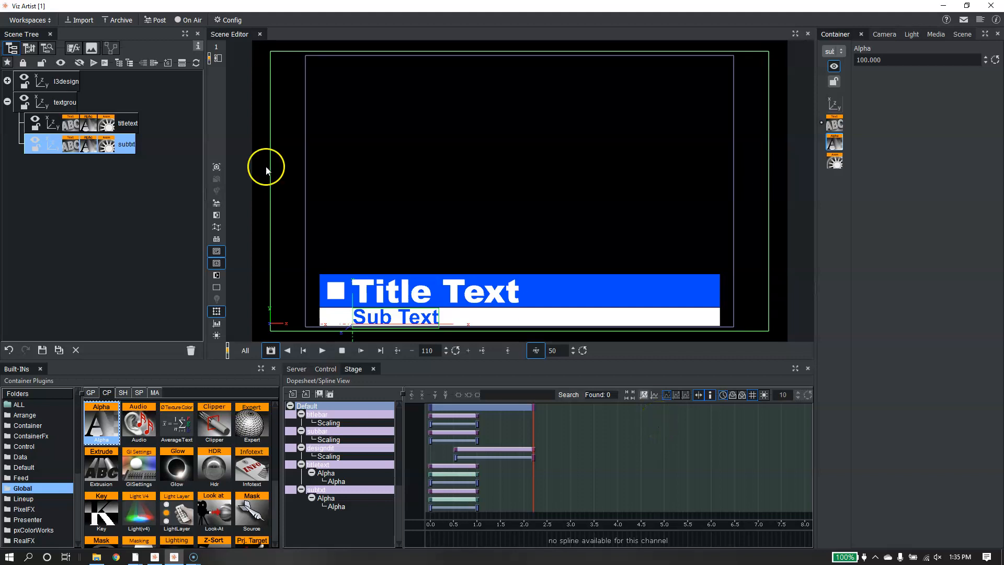
click(125, 124)
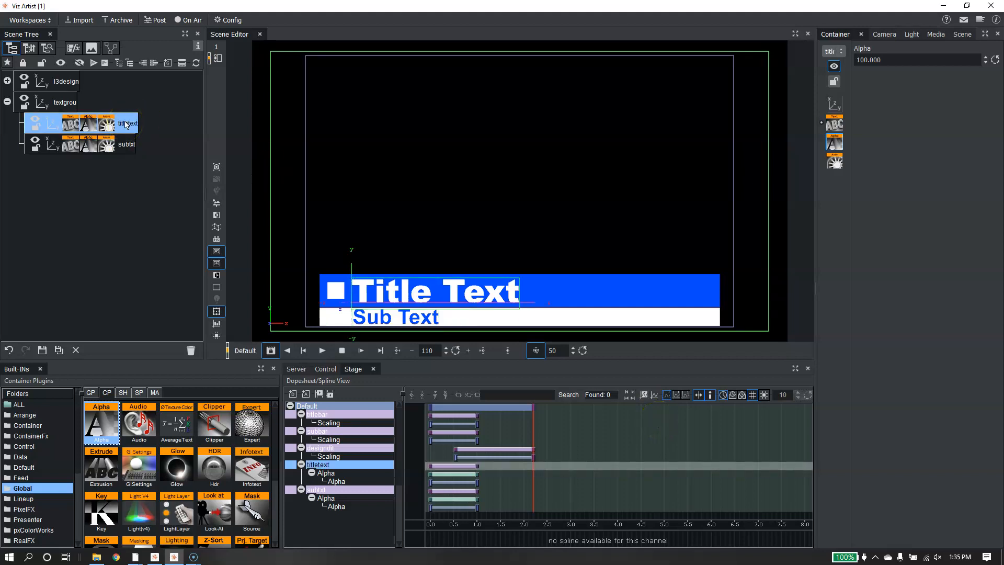
click(345, 476)
click(349, 490)
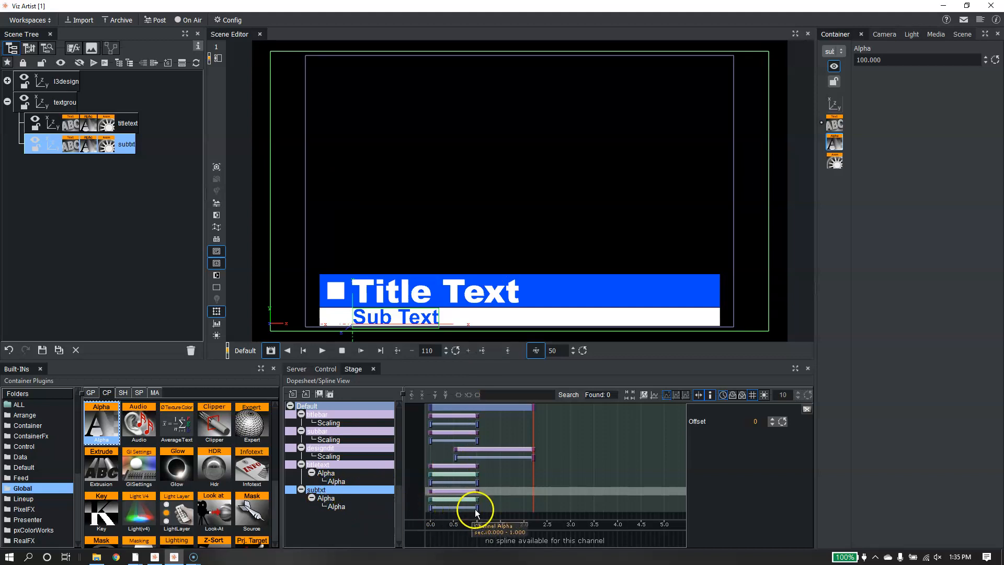
drag(450, 499, 506, 498)
drag(442, 476, 499, 478)
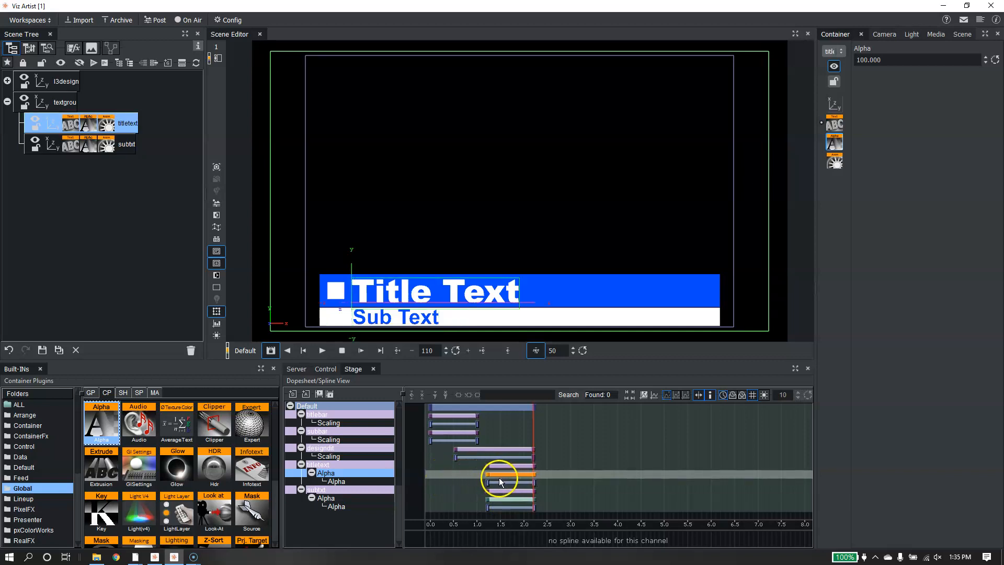
mouse_move(532, 425)
mouse_down()
mouse_move(406, 427)
mouse_move(527, 413)
mouse_up()
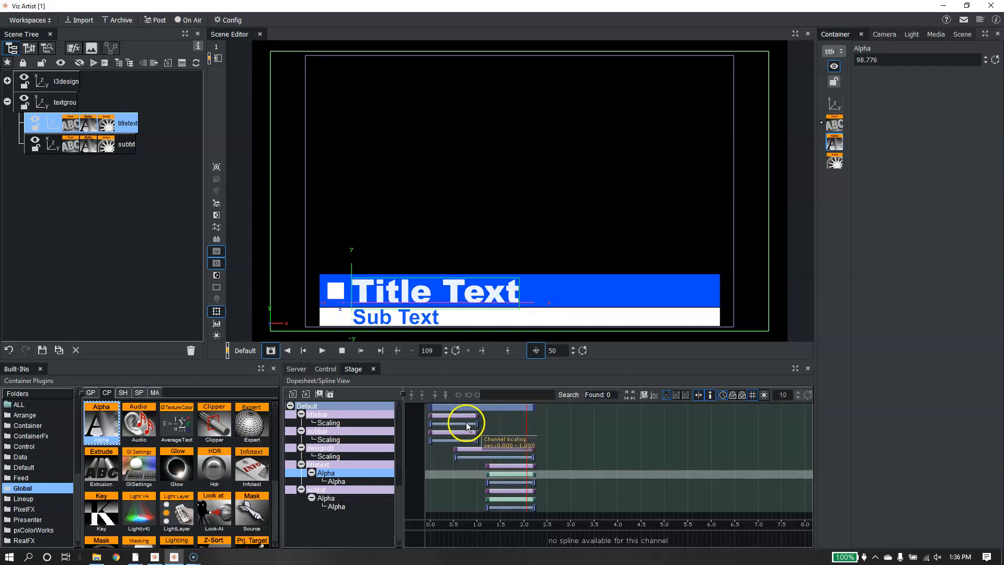
mouse_move(461, 424)
mouse_down()
mouse_move(409, 426)
mouse_move(477, 422)
mouse_up()
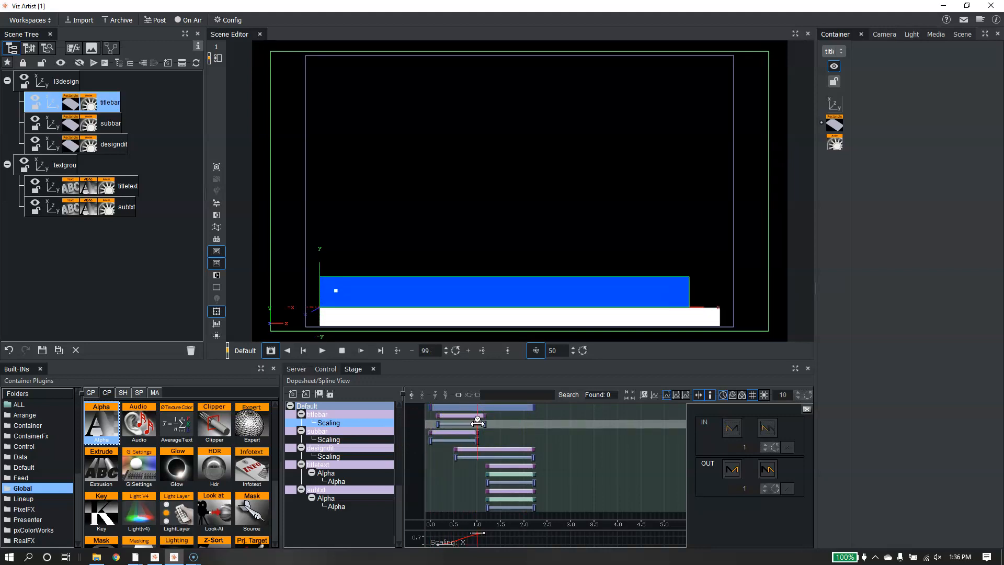
drag(477, 423, 462, 422)
Preview the full animation and compress the whole Default director to a length of 75.
drag(575, 465, 414, 460)
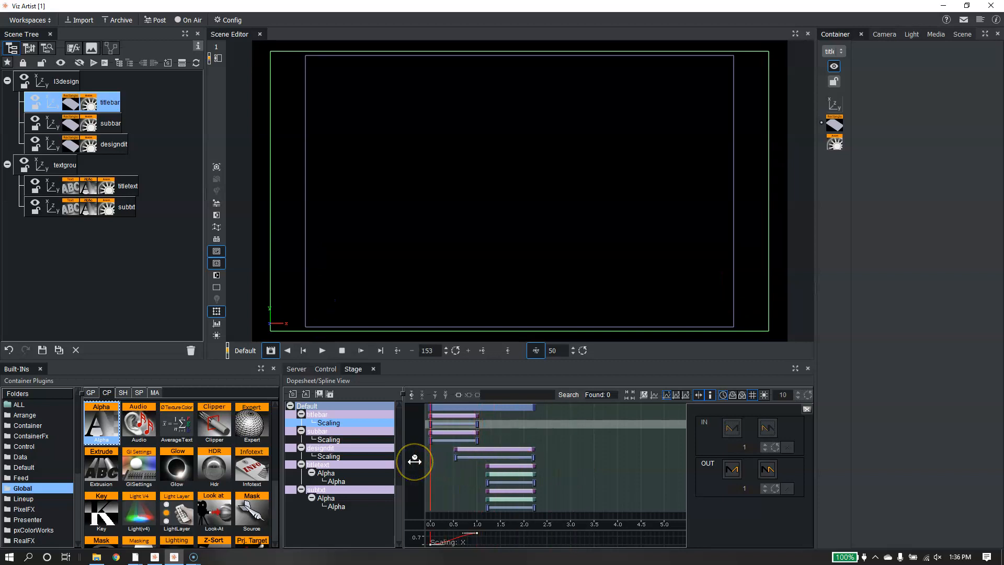
click(316, 350)
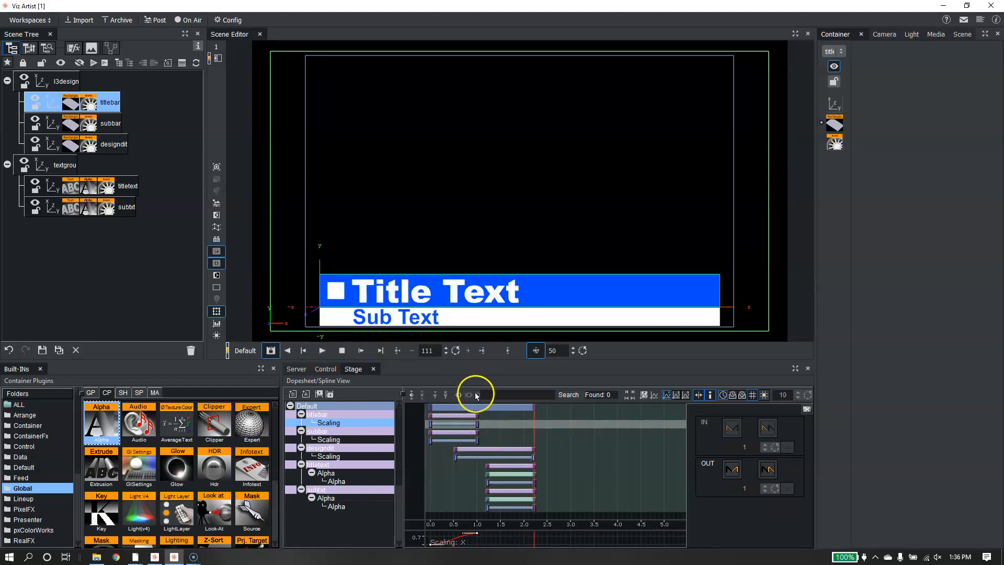
click(533, 406)
drag(533, 408, 500, 408)
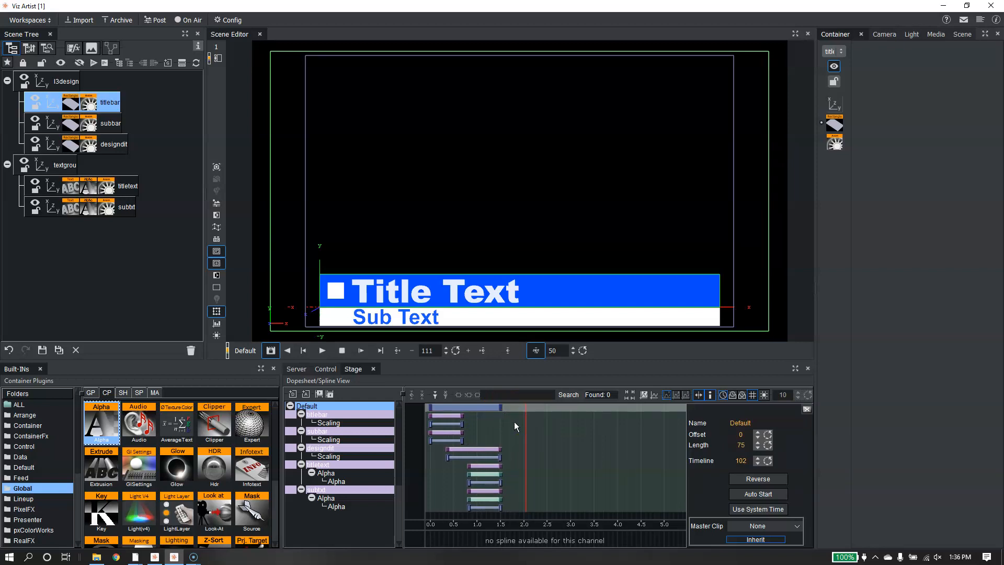
click(497, 438)
drag(509, 432, 405, 435)
click(339, 351)
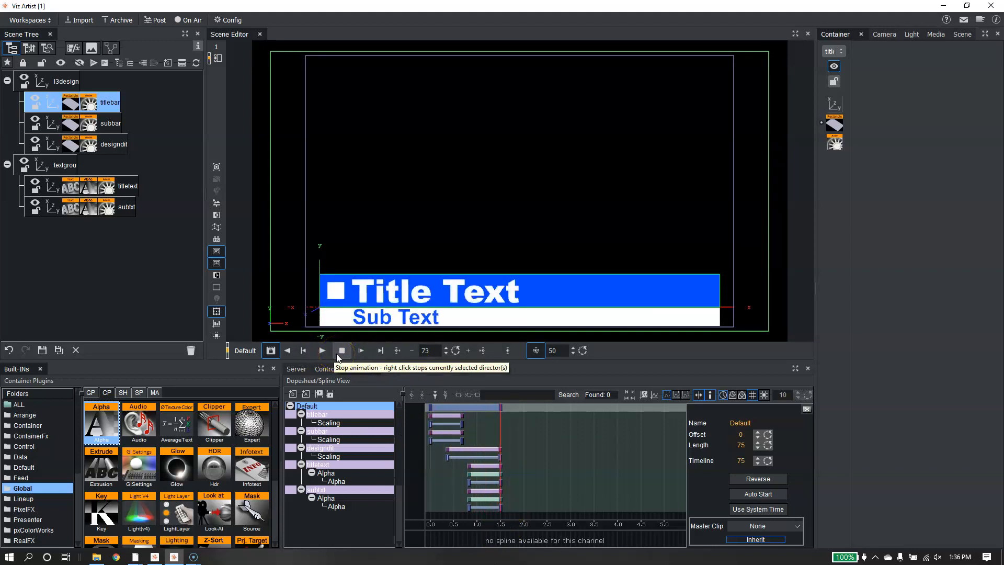
Move the small square's last Scaling keyframe to time 74 and shorten the Default director to a length of 73.
click(493, 456)
drag(494, 455, 498, 456)
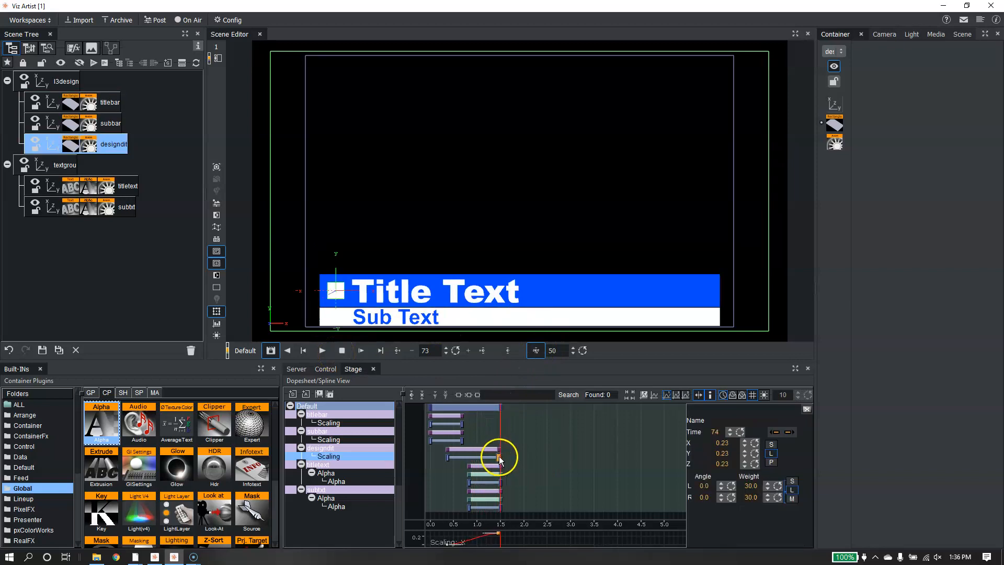
drag(500, 407, 499, 407)
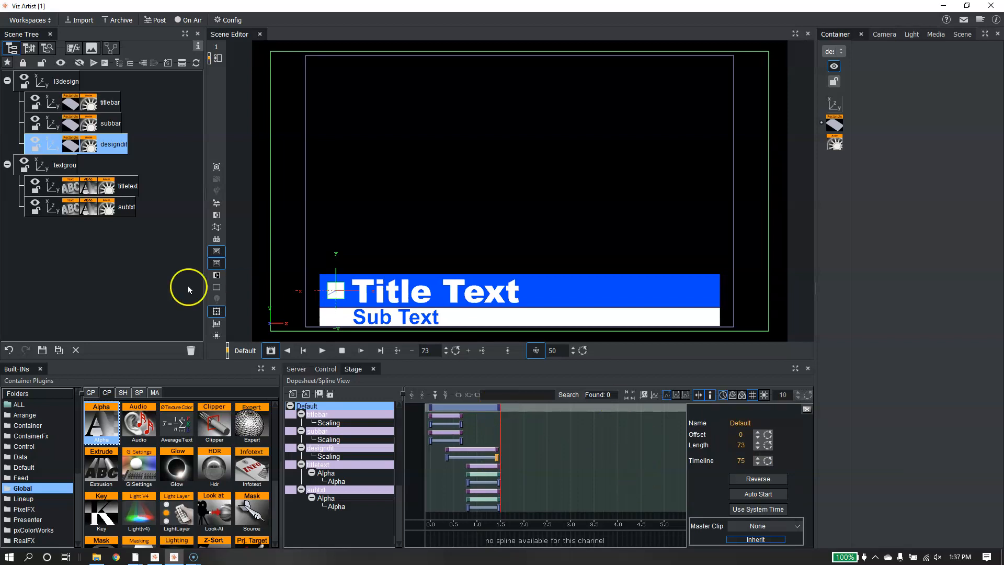
Collapse the l3design and text group containers and group both under a new parent container.
click(7, 81)
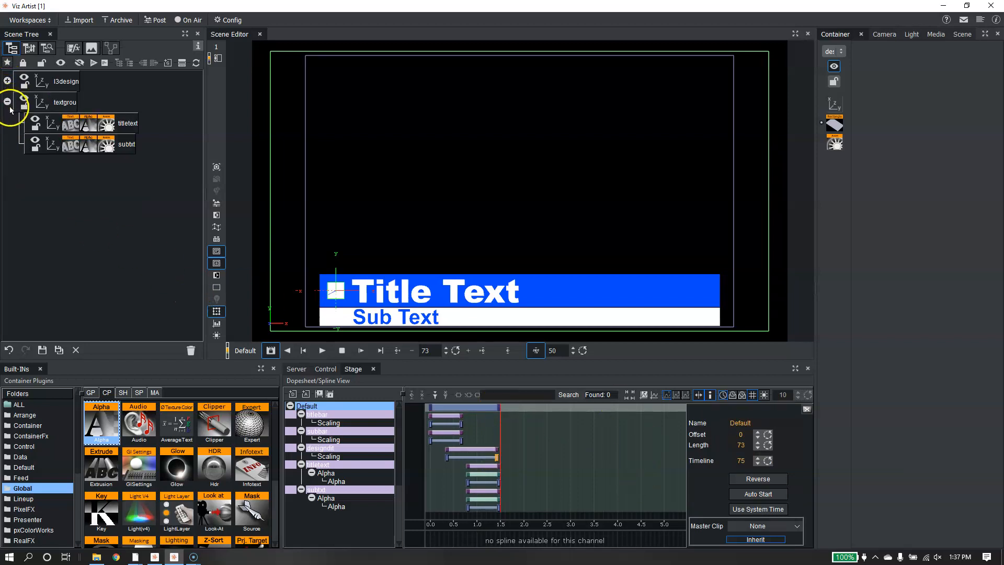
click(7, 102)
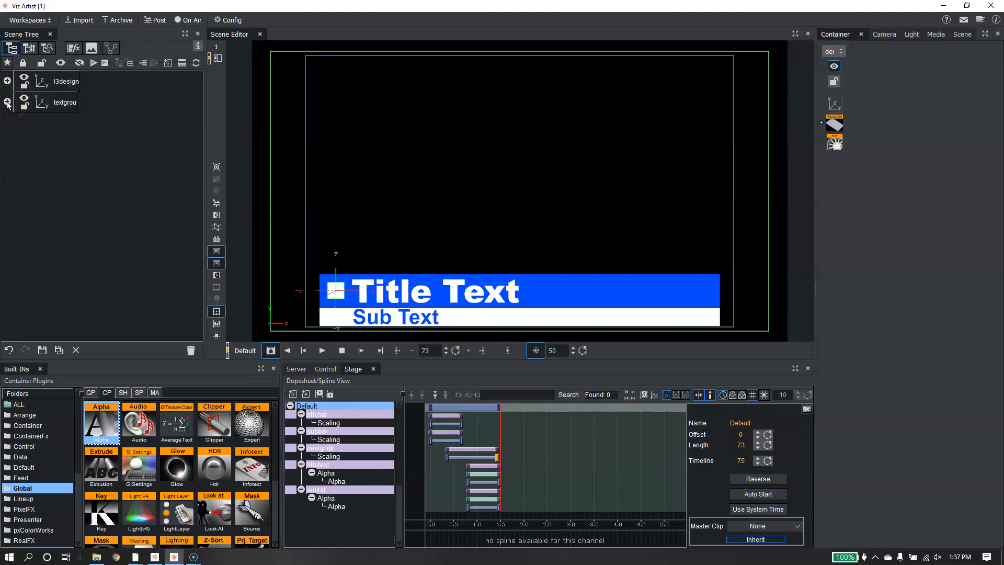
click(82, 155)
click(67, 106)
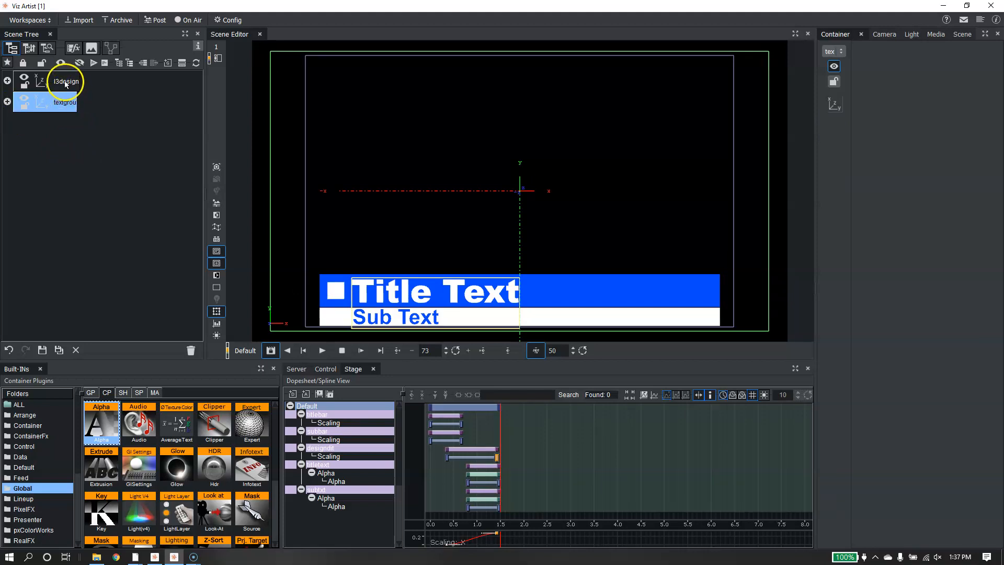
ctrl+click(66, 82)
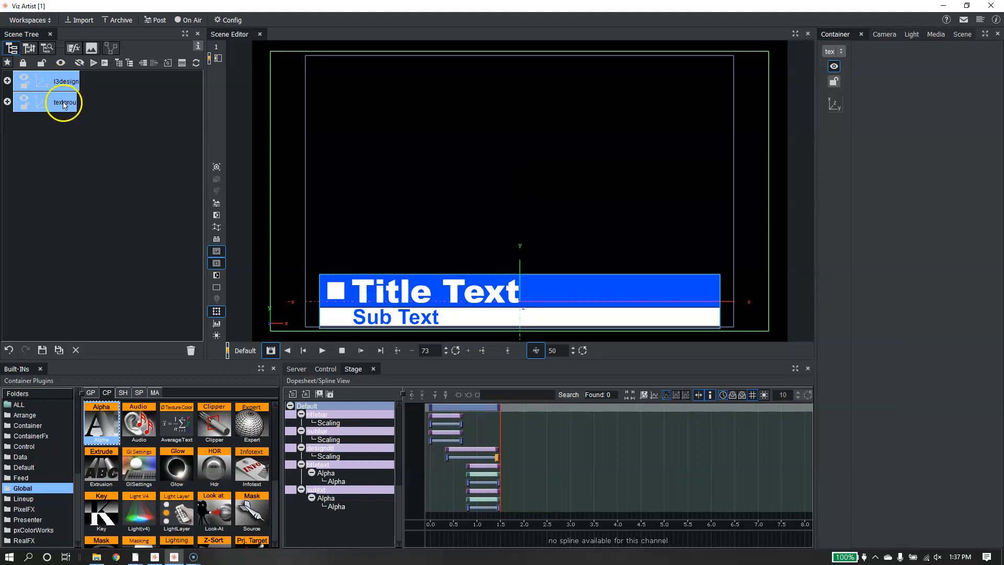
click(118, 64)
Rename the new parent container "LowerThjird".
click(65, 83)
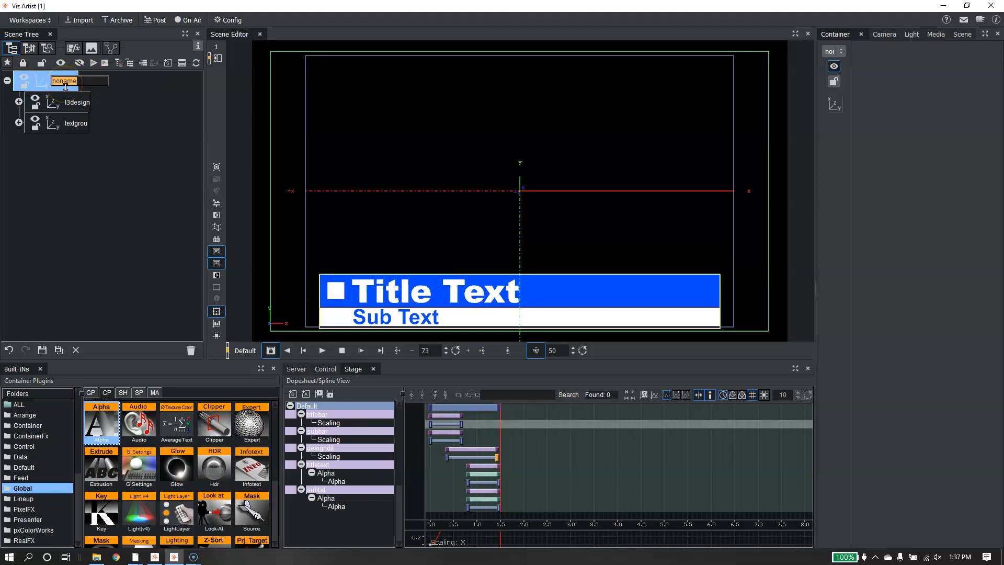
text(Low)
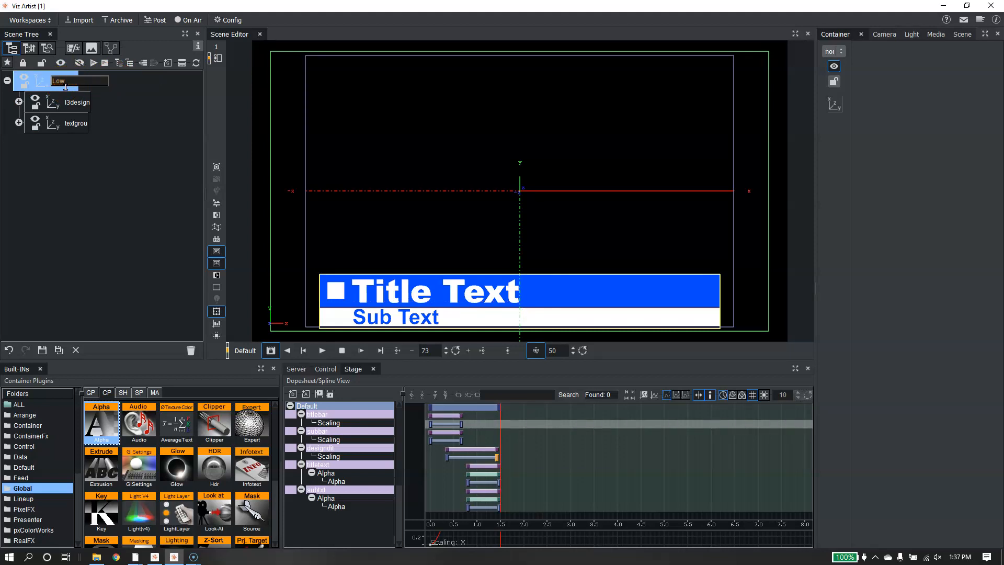
text(erThjird)
click(59, 85)
key(Return)
click(68, 228)
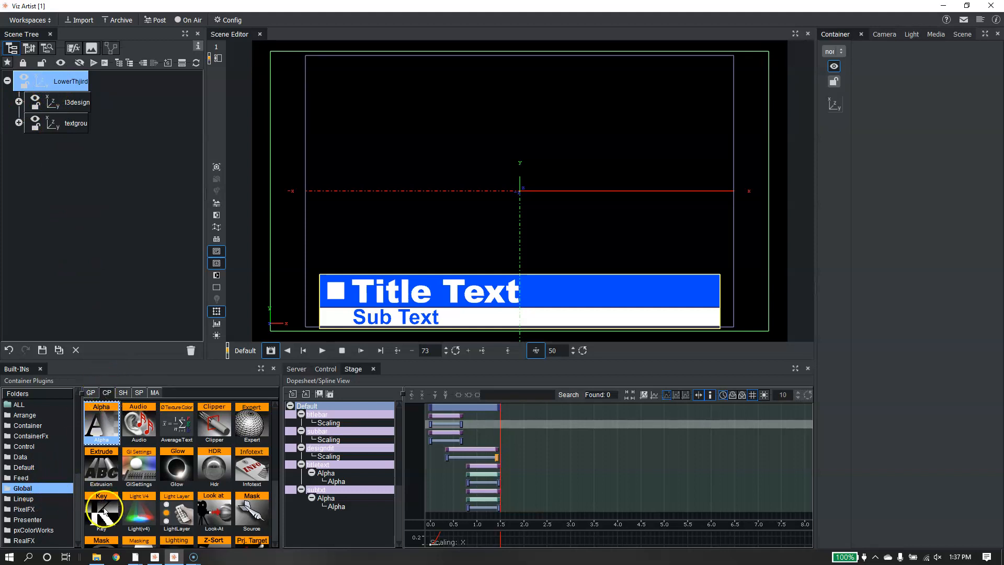
Add the Key plugin to the LowerThjird container and play the animation in the key signal preview.
drag(104, 516, 63, 83)
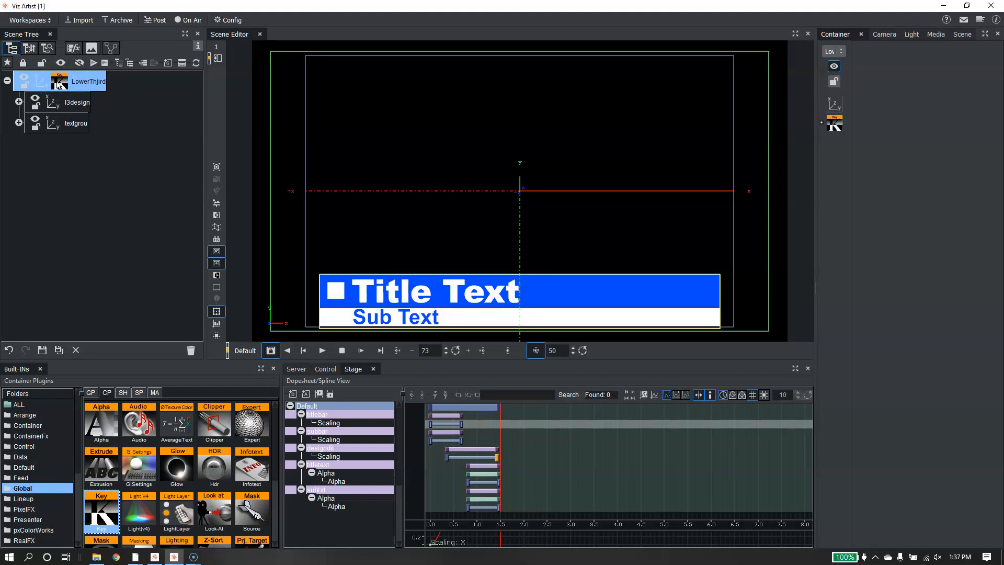
click(218, 278)
click(313, 336)
click(326, 353)
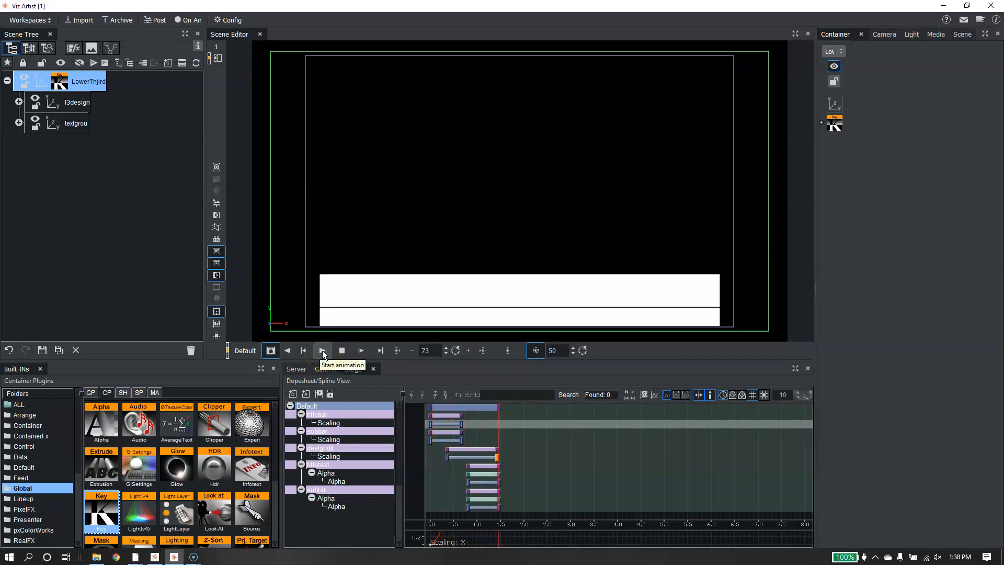
Set the subbar's Y position to -22.5 to close the gap below the titlebar and replay the animation.
click(19, 102)
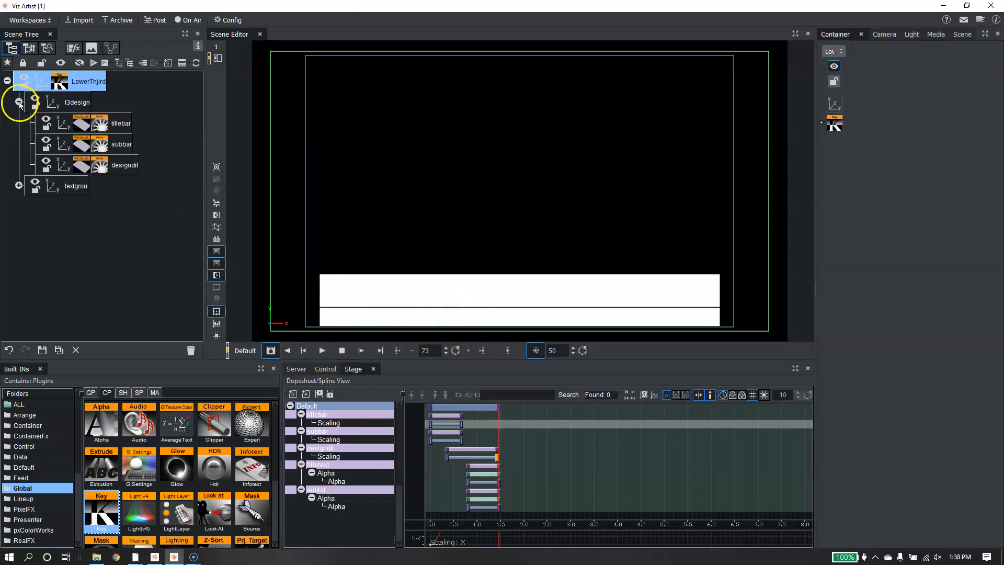
click(120, 145)
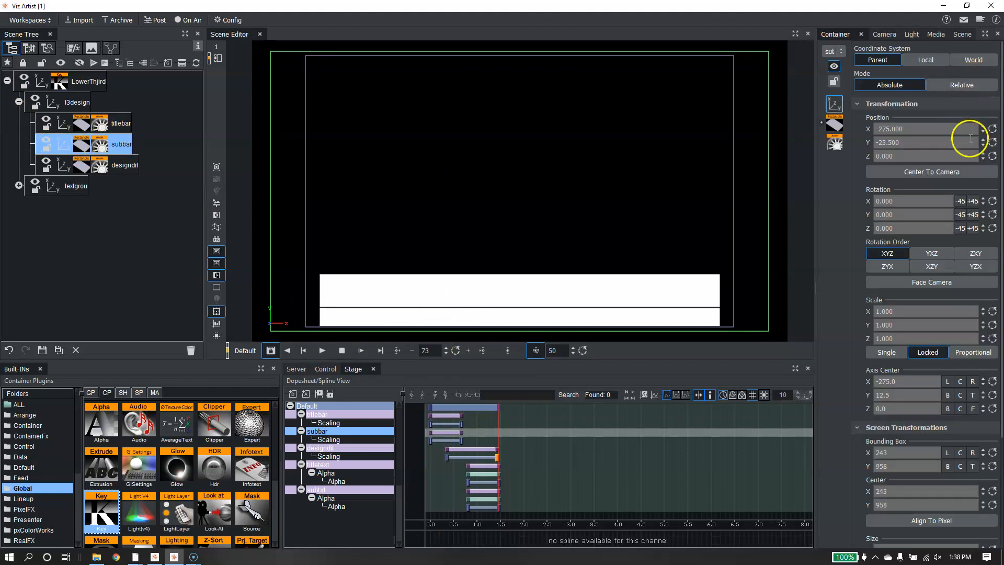
click(984, 140)
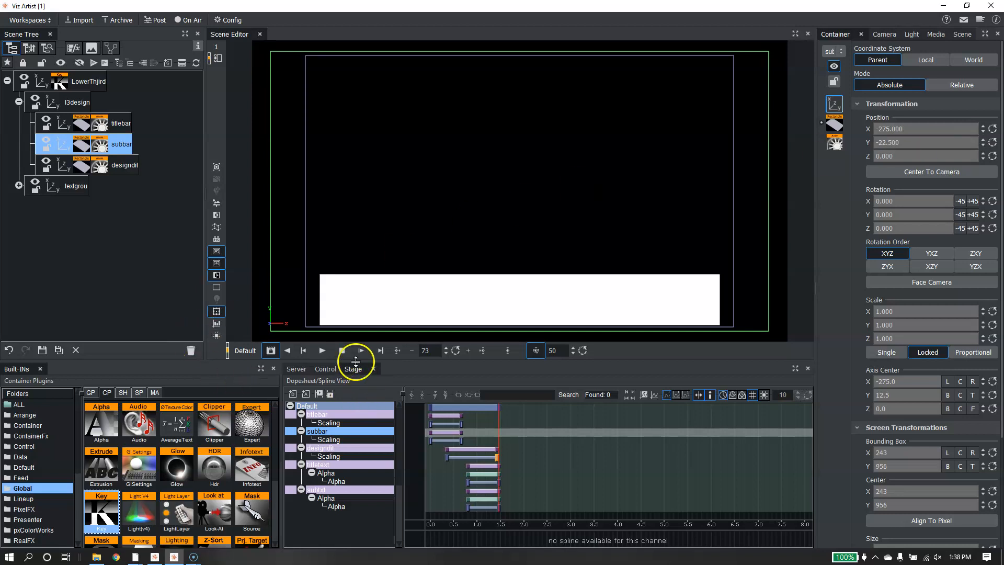
click(322, 350)
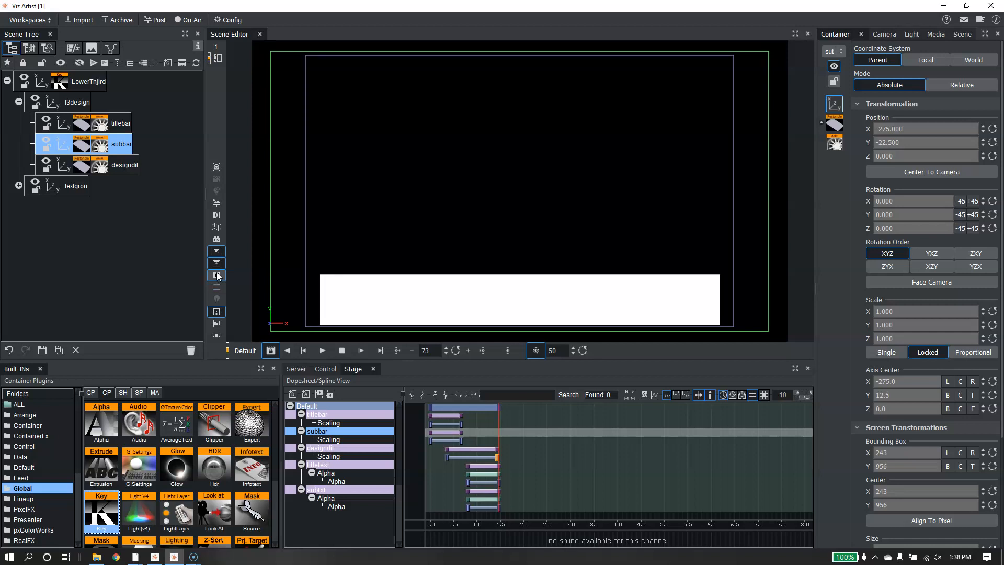
Switch off the key signal preview and collapse the LowerThjird container.
click(219, 276)
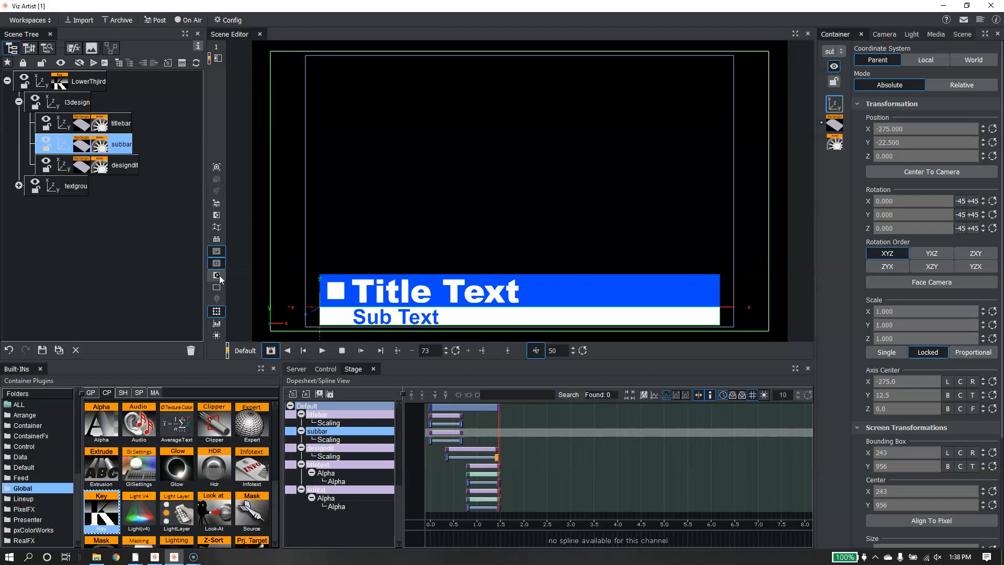
click(7, 81)
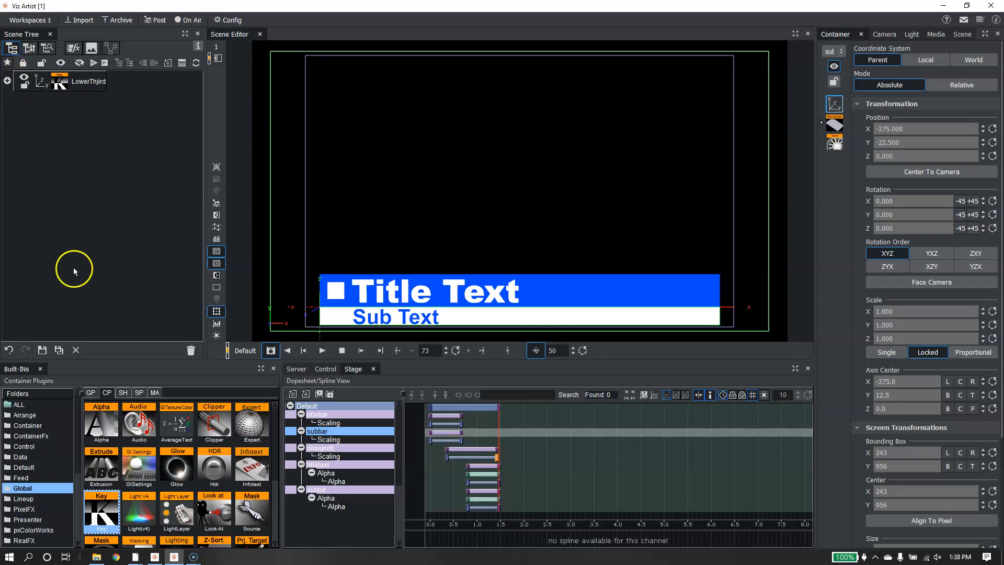
Save the scene as "LowerThird1" in the TutsGFX/Introduction/Design folder and clear the container selection.
click(58, 349)
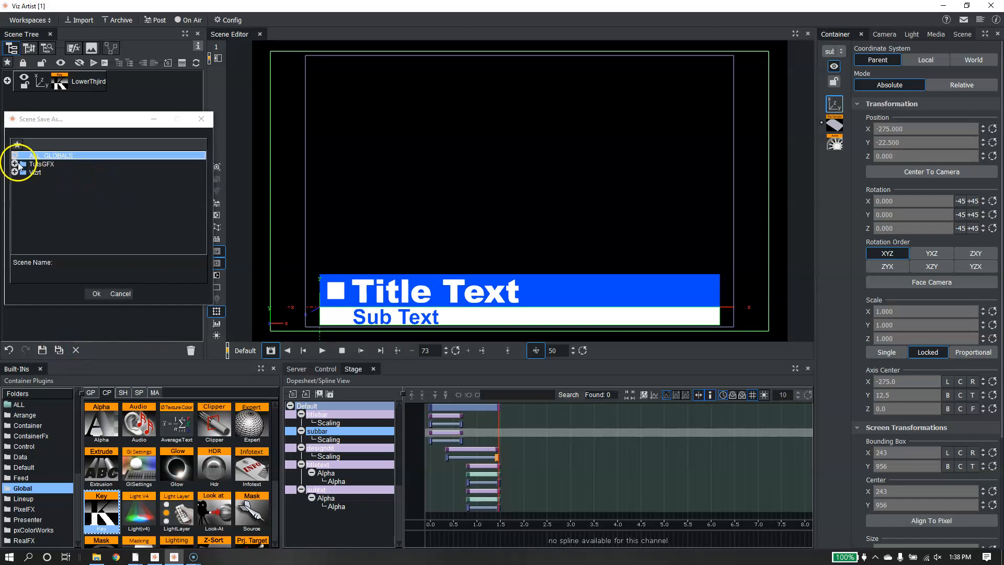
click(38, 163)
click(14, 163)
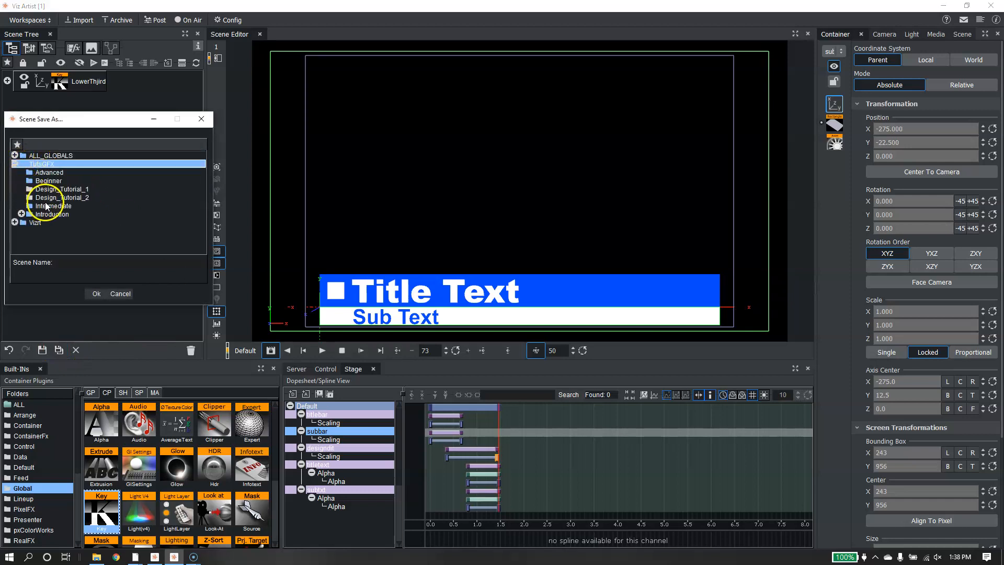
click(21, 214)
click(50, 223)
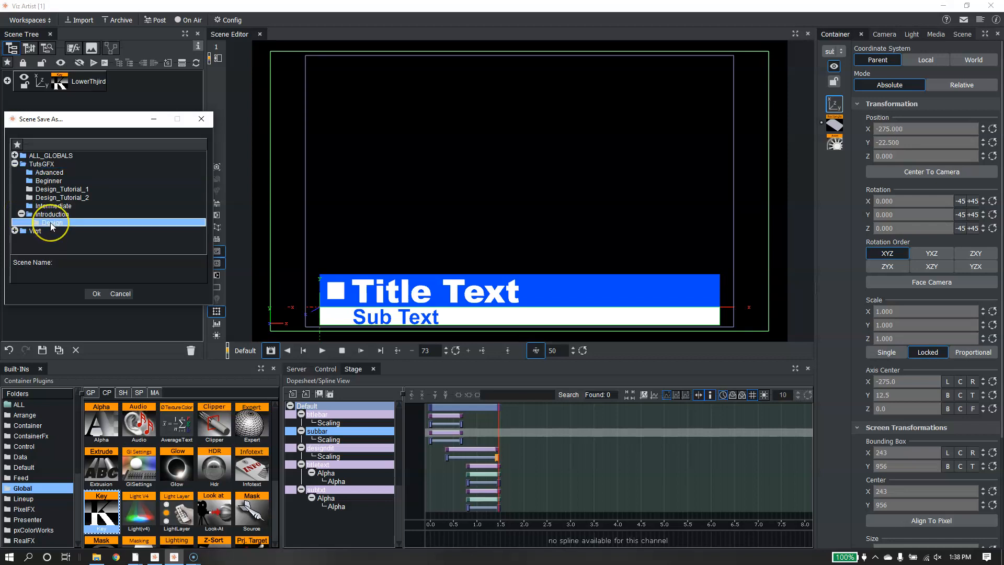
click(95, 263)
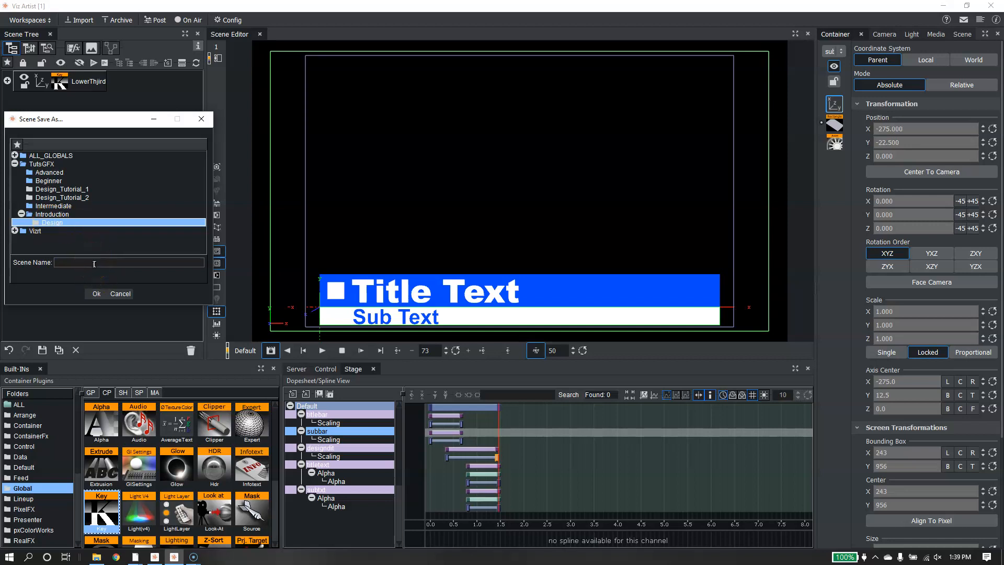
text(LowerThird1)
click(120, 293)
click(96, 295)
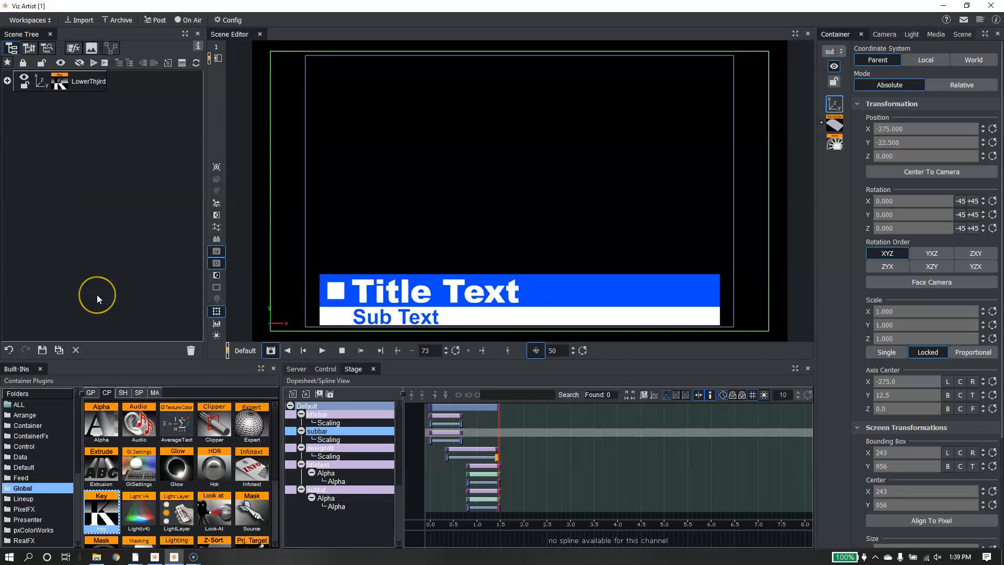
click(178, 306)
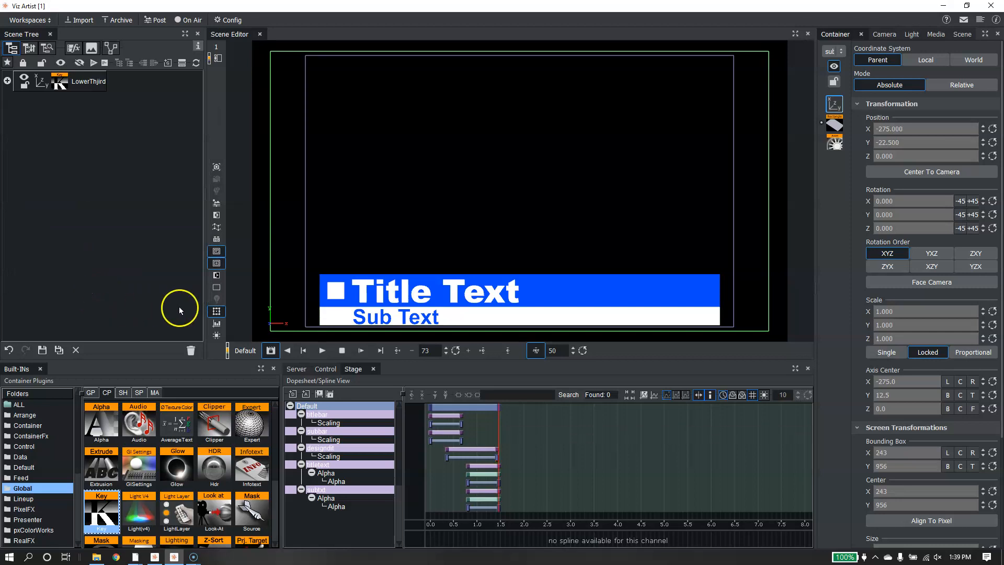
Browse the server to the TutsGFX/Introduction/Design folder and list its saved scenes.
click(296, 369)
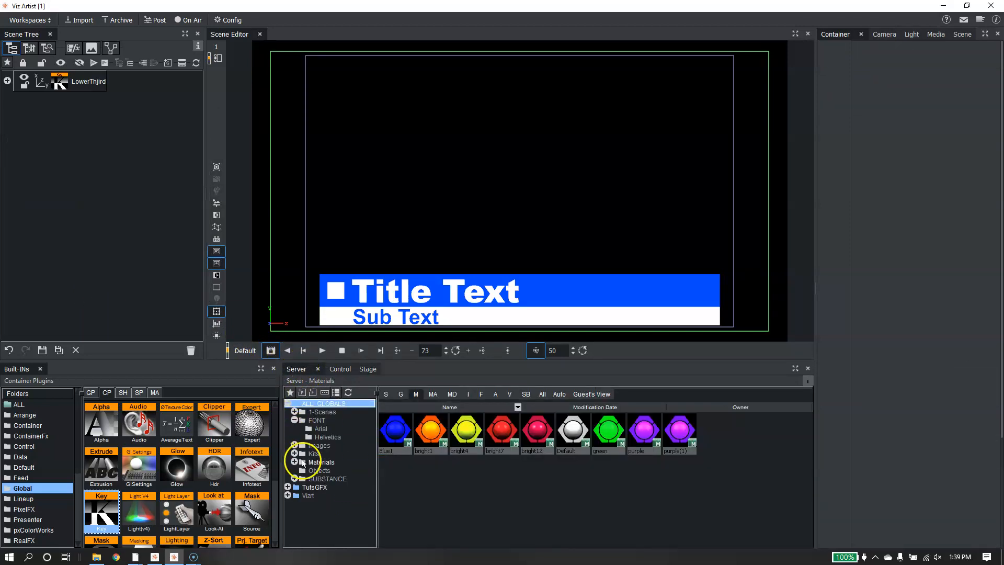
click(287, 405)
click(288, 412)
double_click(315, 462)
click(321, 471)
click(385, 393)
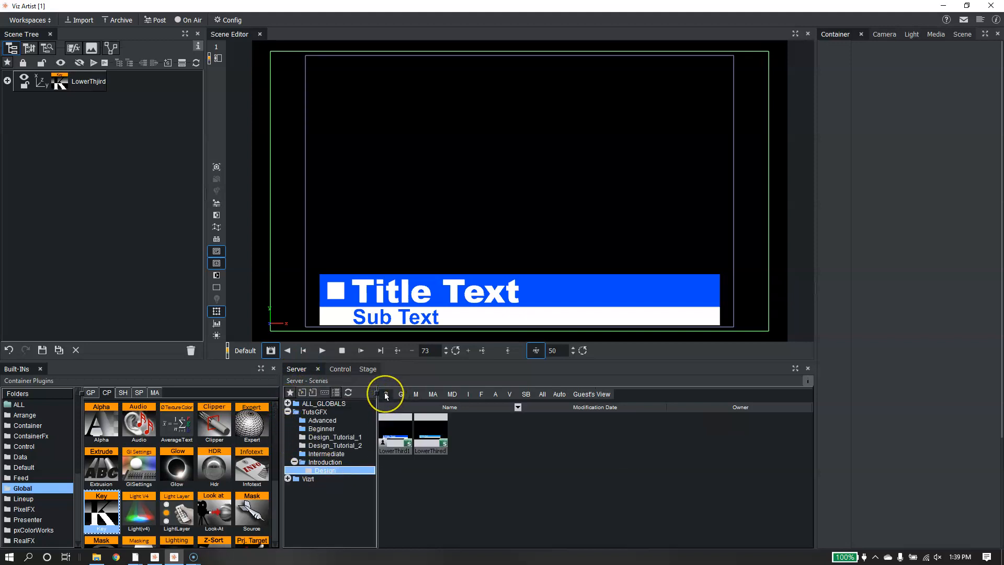
click(432, 438)
Close the current scene, then reopen LowerThird1 from the server and play its animation.
click(76, 350)
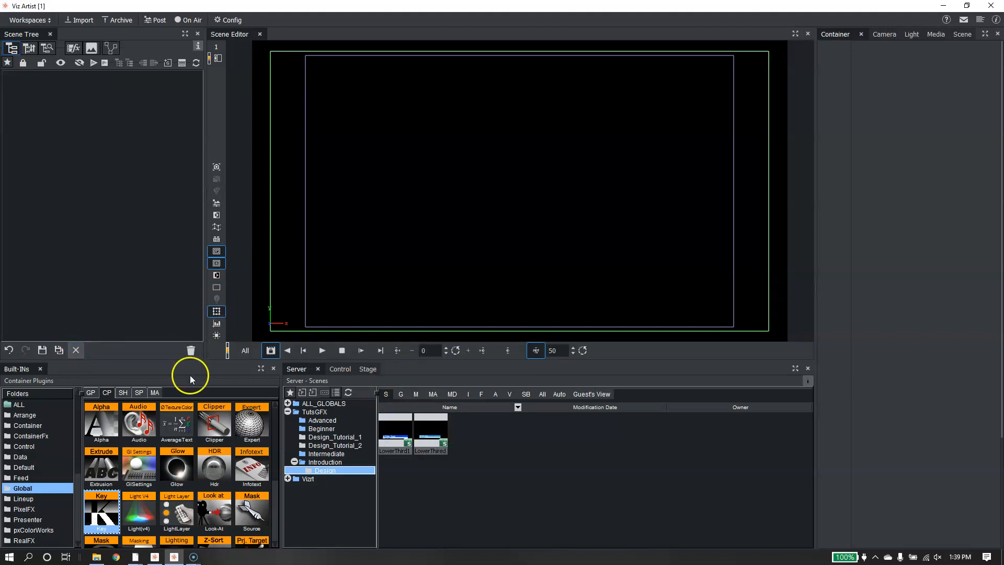
double_click(397, 437)
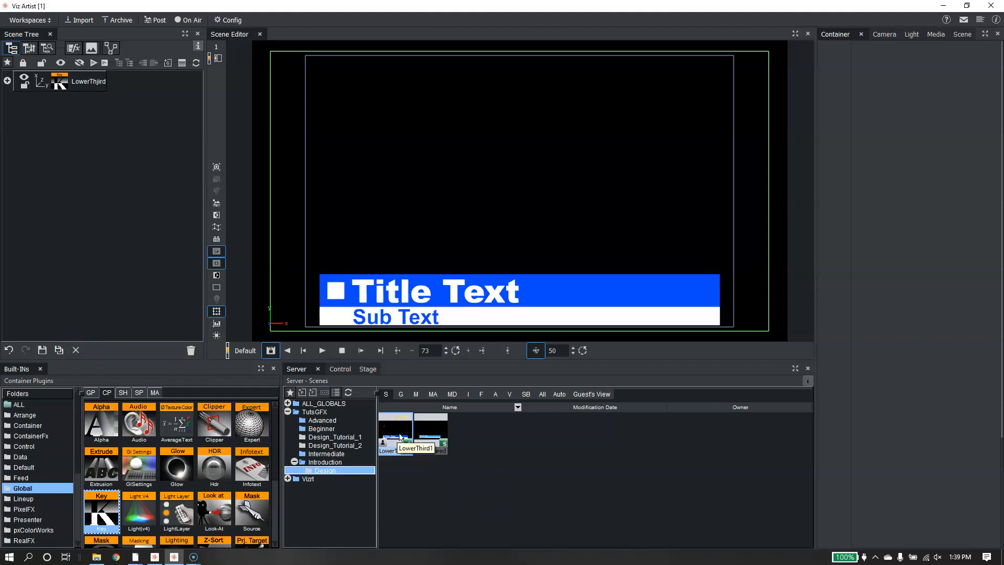
click(322, 351)
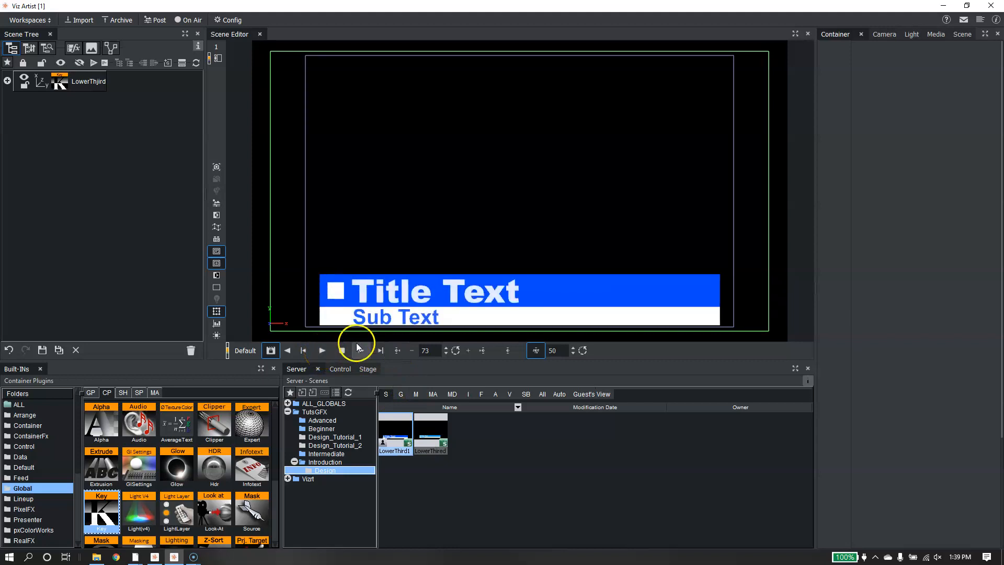